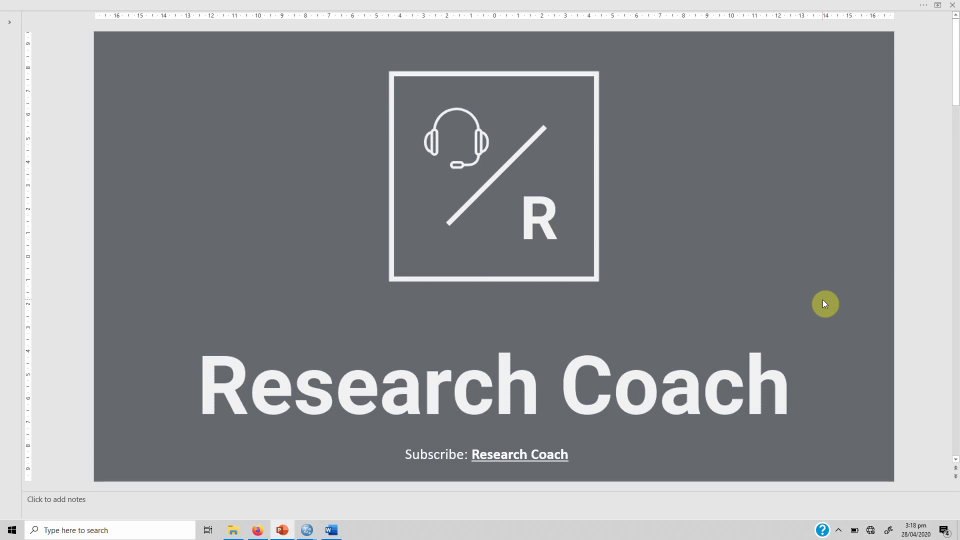
Step: Advance from the Research Coach title slide to the Paired-Samples T Test definition slide
scroll(825, 304, down, 1)
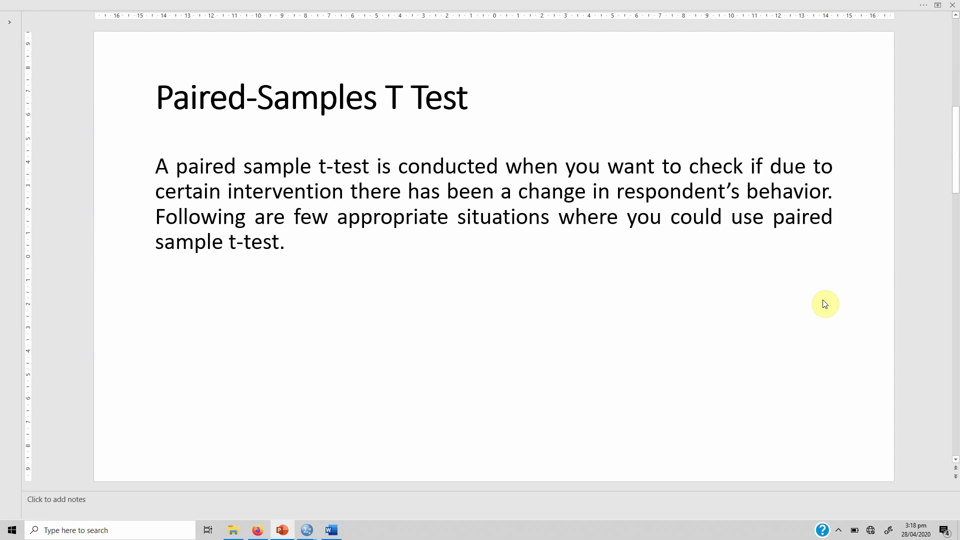
Step: Move on to the slide listing four before-and-after paired t-test example scenarios
scroll(825, 304, down, 2)
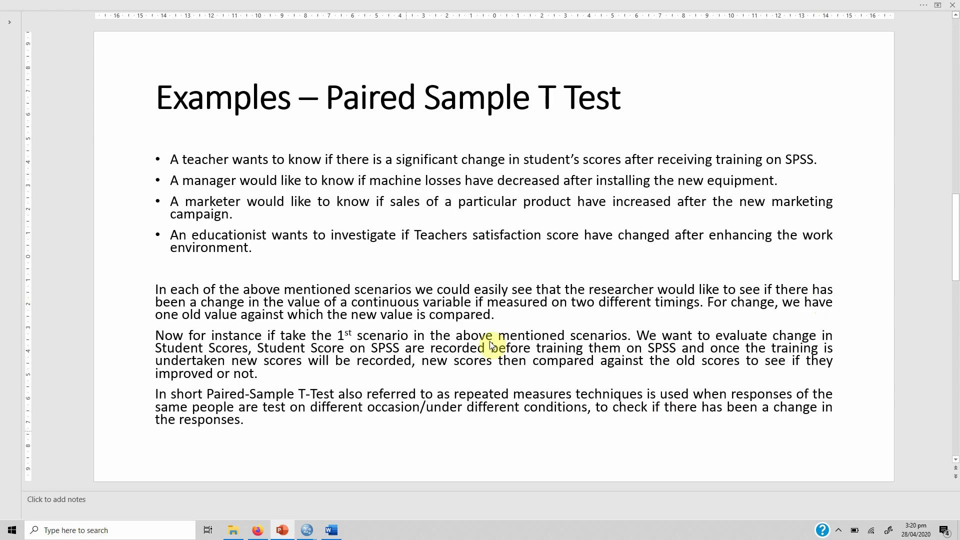
Step: Bring the Paired.sav data forward and select its Before and After columns
mouse_move(307, 531)
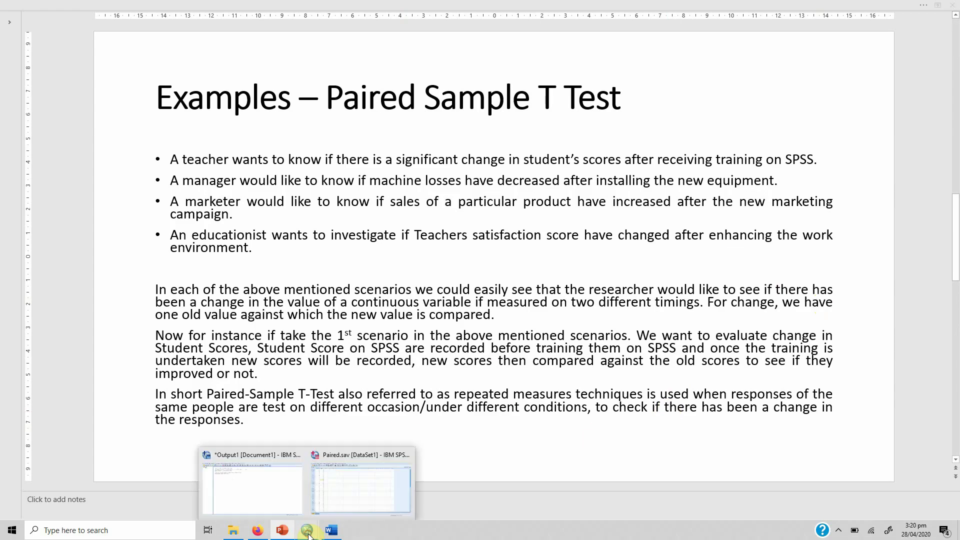
click(368, 482)
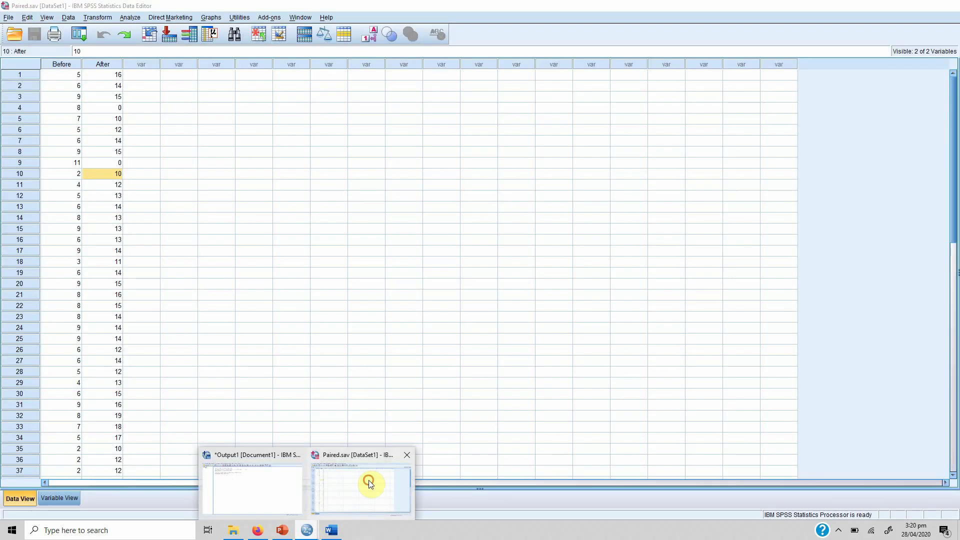
click(55, 66)
click(96, 65)
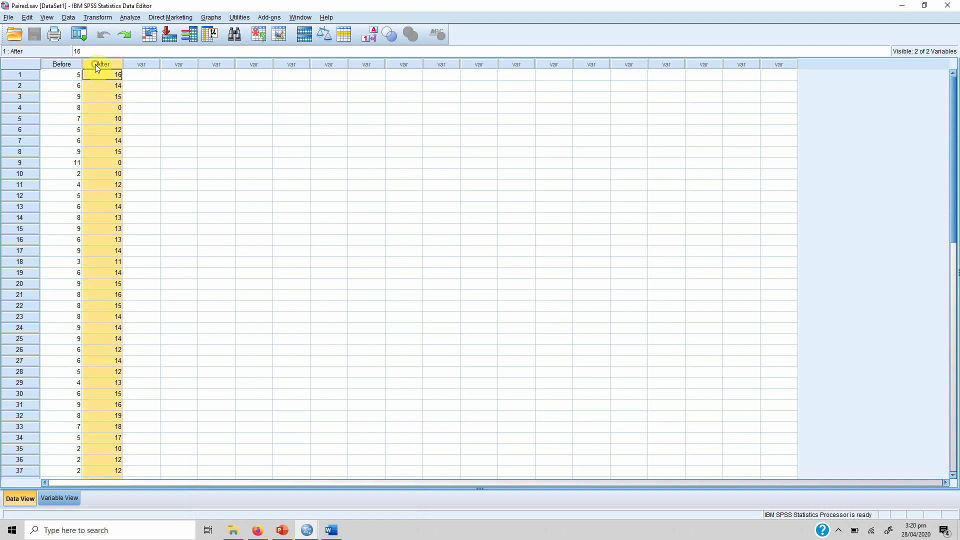
Step: Run a Paired-Samples T Test with Before and After as pair 1
click(130, 17)
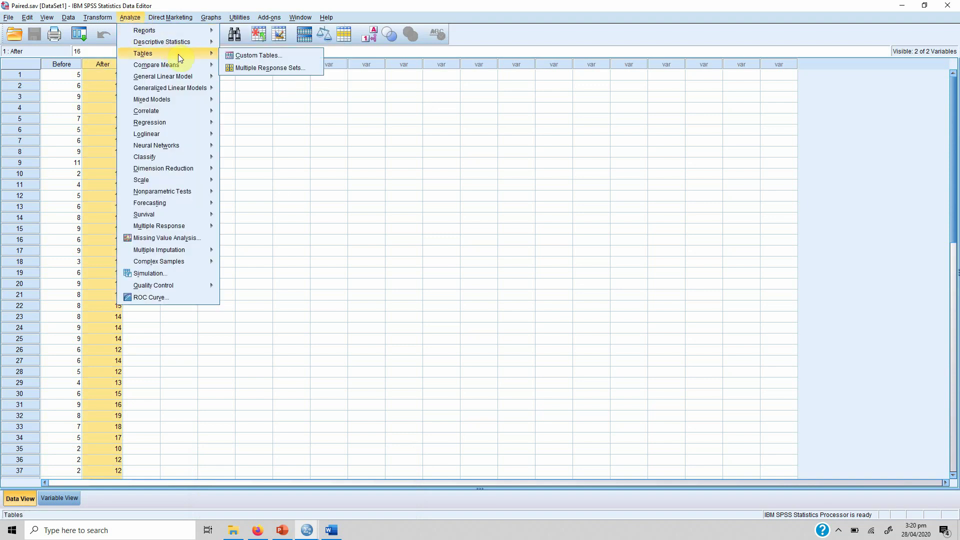
mouse_move(190, 66)
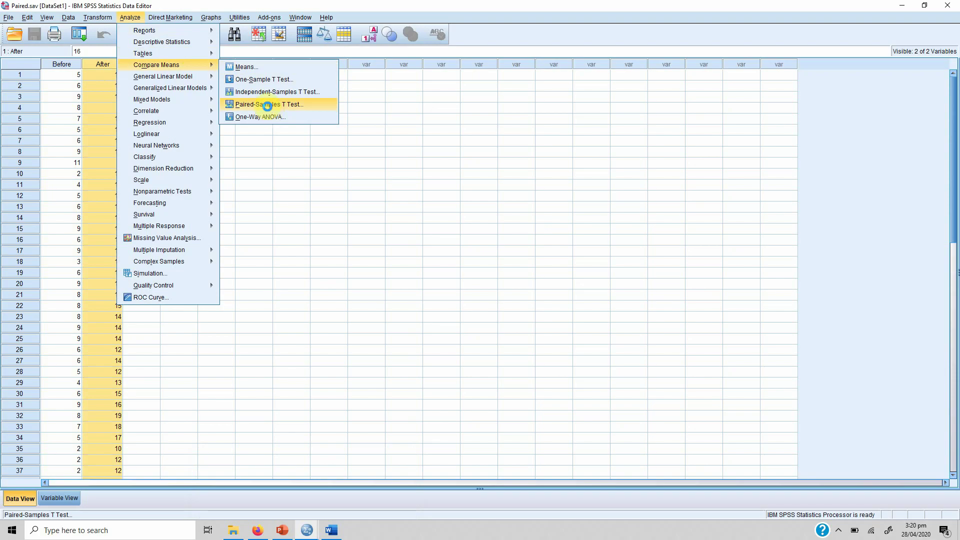
click(267, 105)
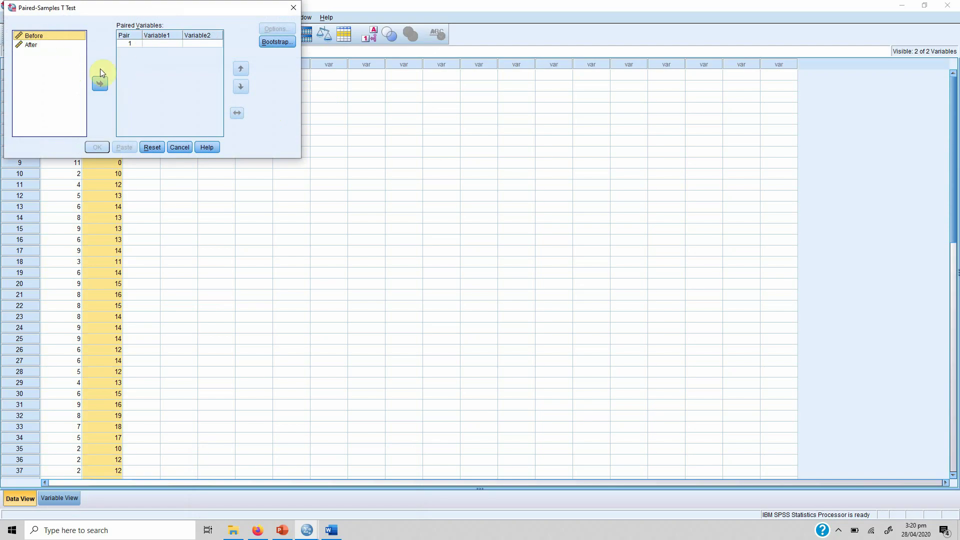
click(102, 85)
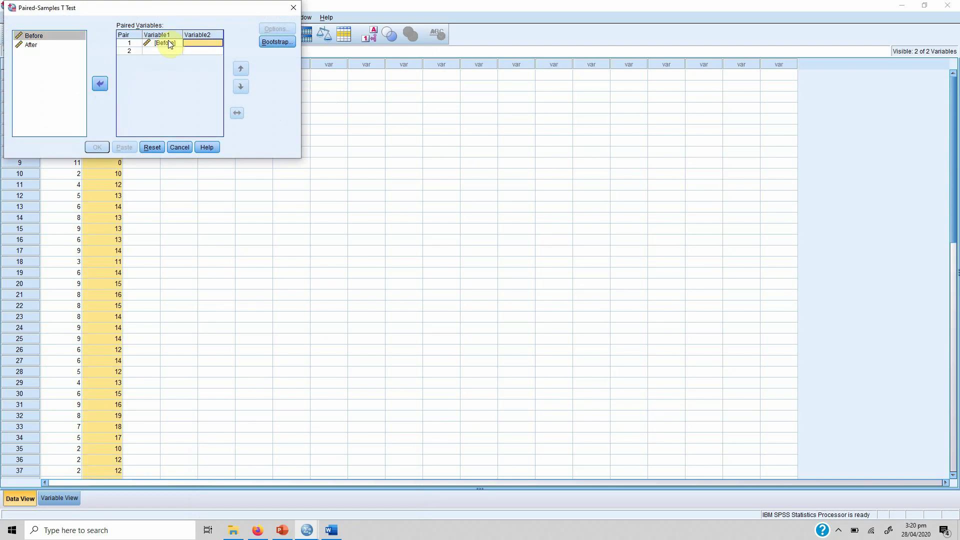
click(35, 45)
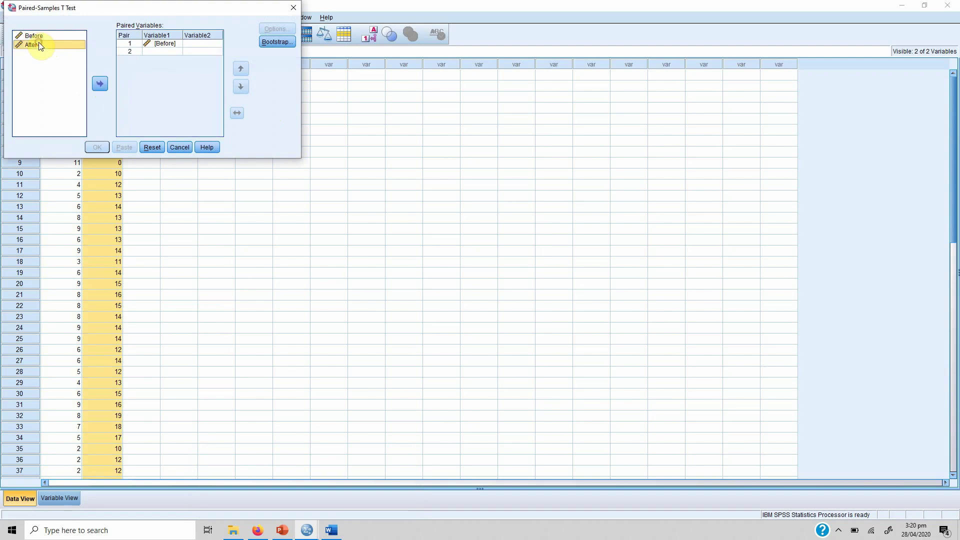
click(99, 84)
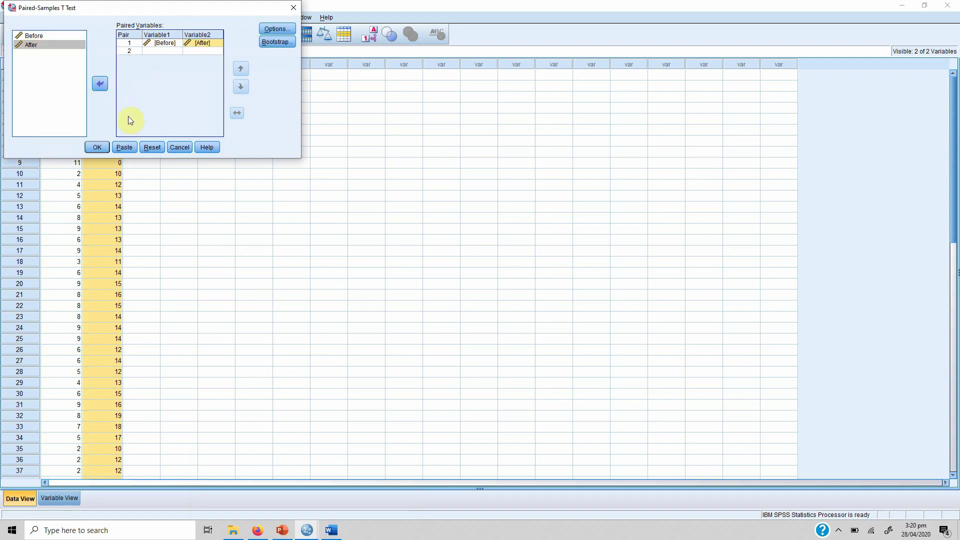
click(97, 148)
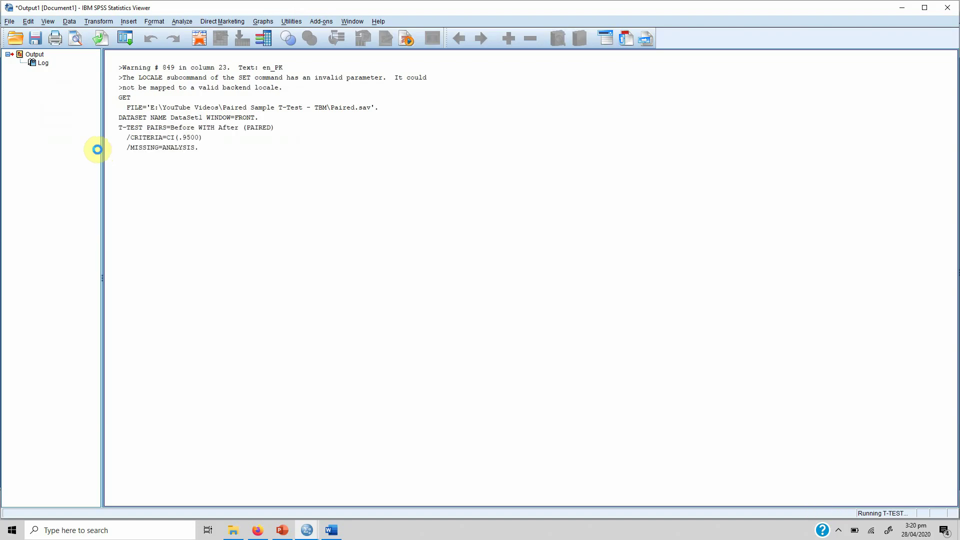
Step: Select the Paired Samples Statistics and Paired Samples Test tables in the output viewer
click(229, 246)
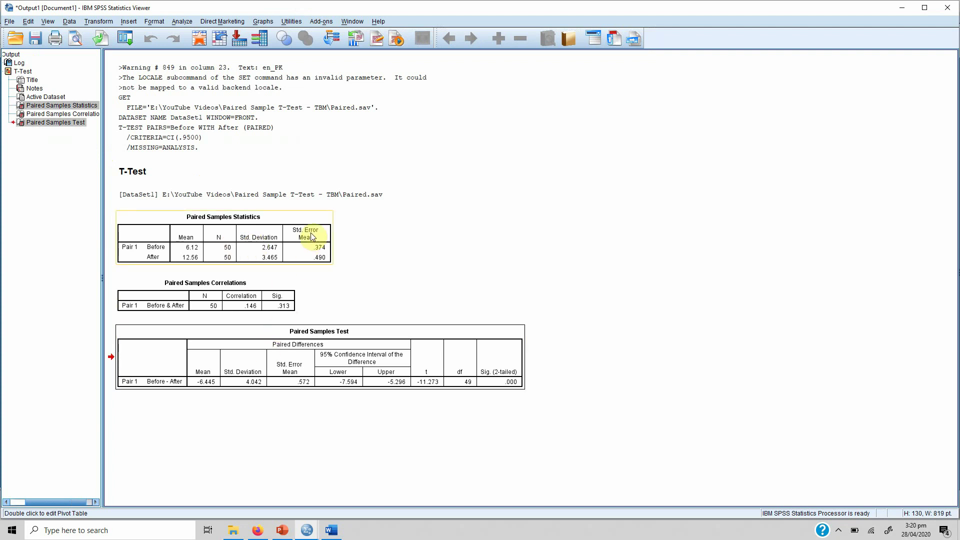
click(309, 233)
click(325, 348)
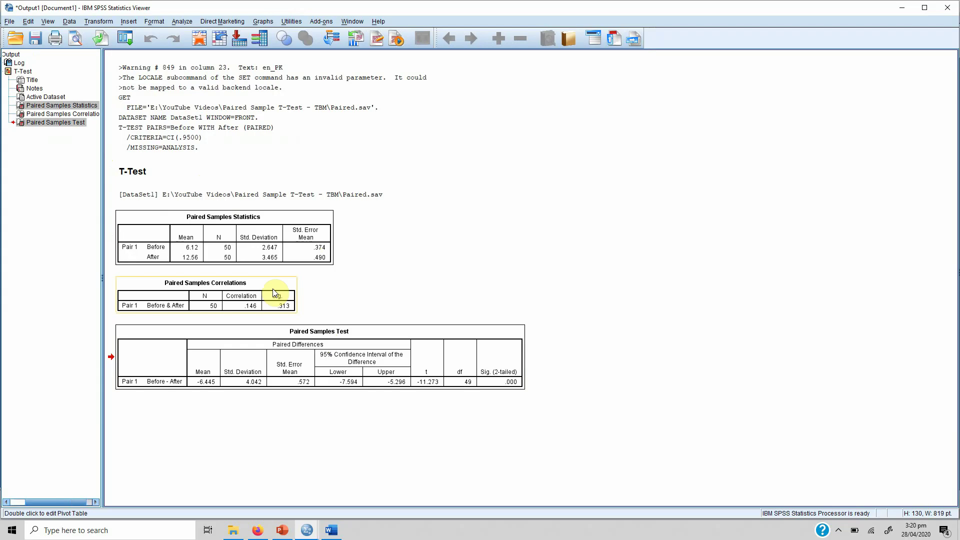
click(266, 244)
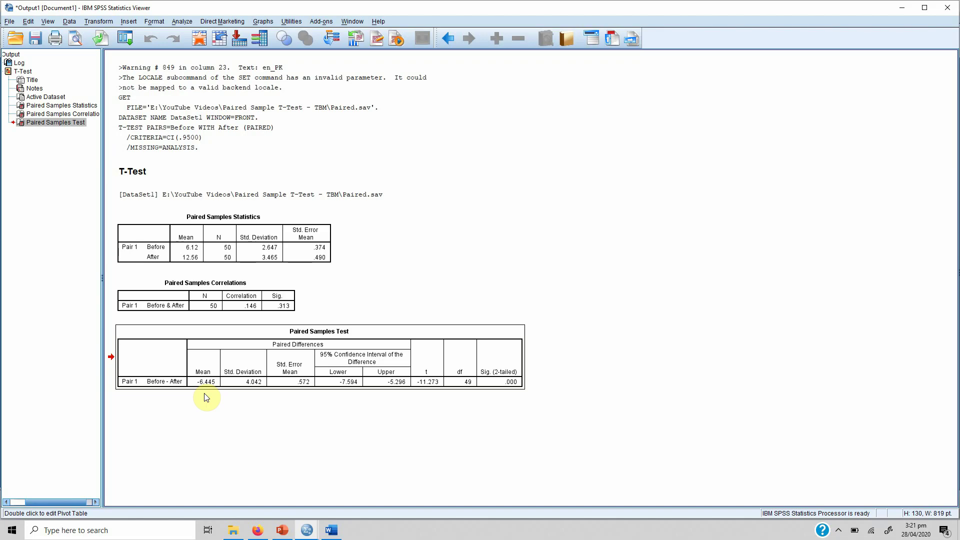
click(262, 395)
Step: Return to PowerPoint's effect-size slide, which works eta squared to 0.72 from t = -11.273
click(283, 530)
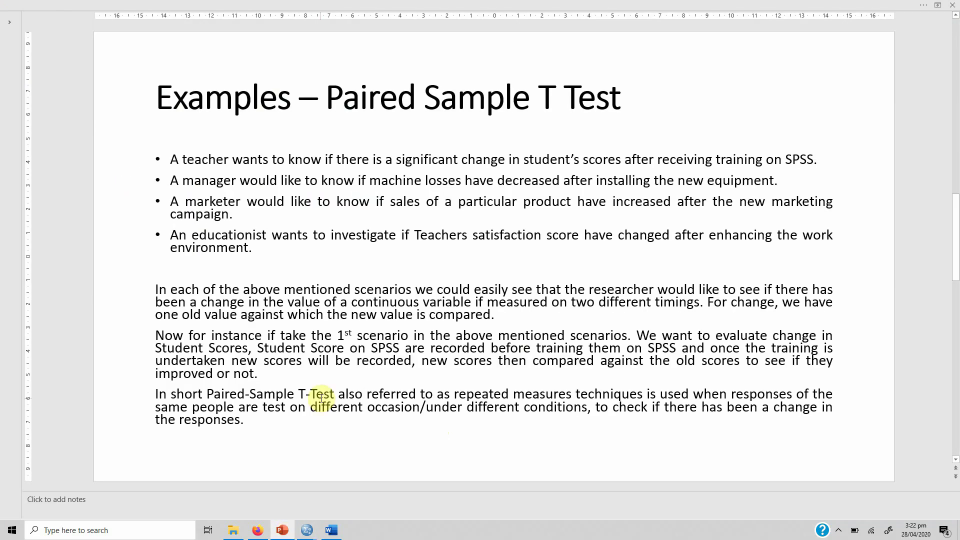
scroll(321, 398, down, 3)
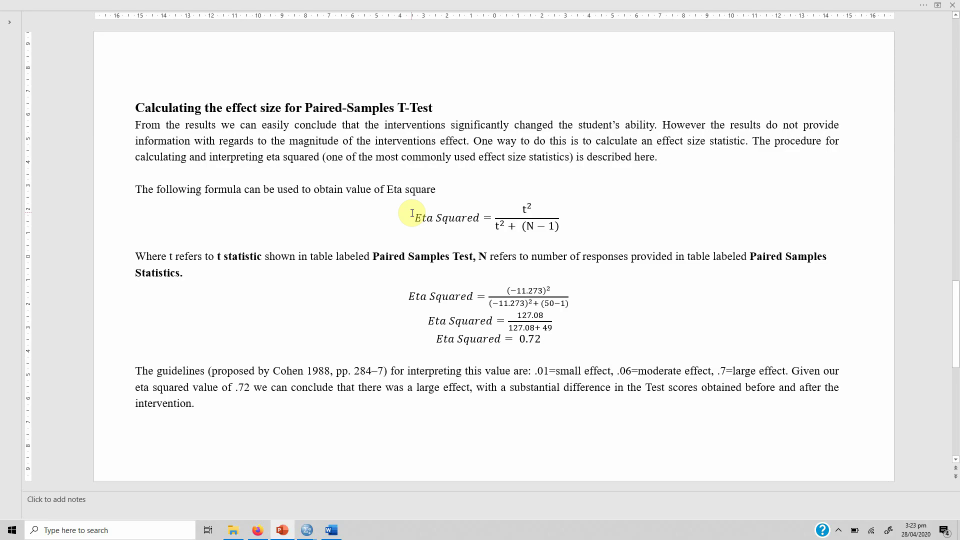
Step: Paste the SPSS Paired Samples tables below the results paragraph in Reporting.docx
click(330, 532)
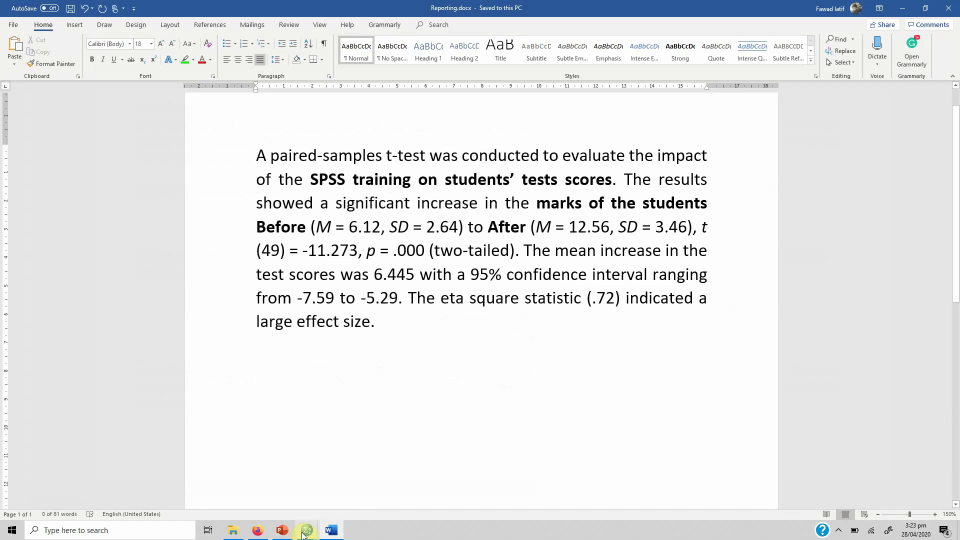
mouse_move(303, 534)
click(268, 486)
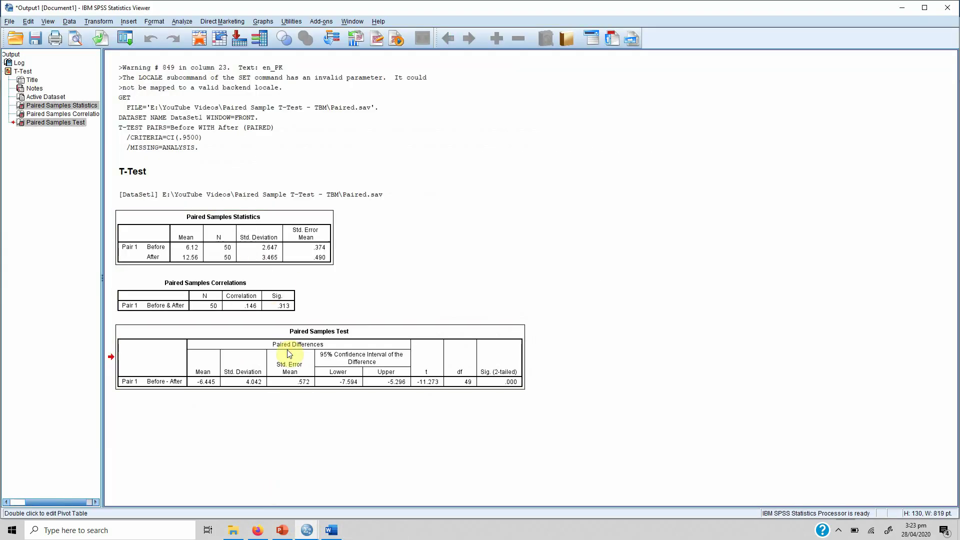
click(333, 533)
click(392, 397)
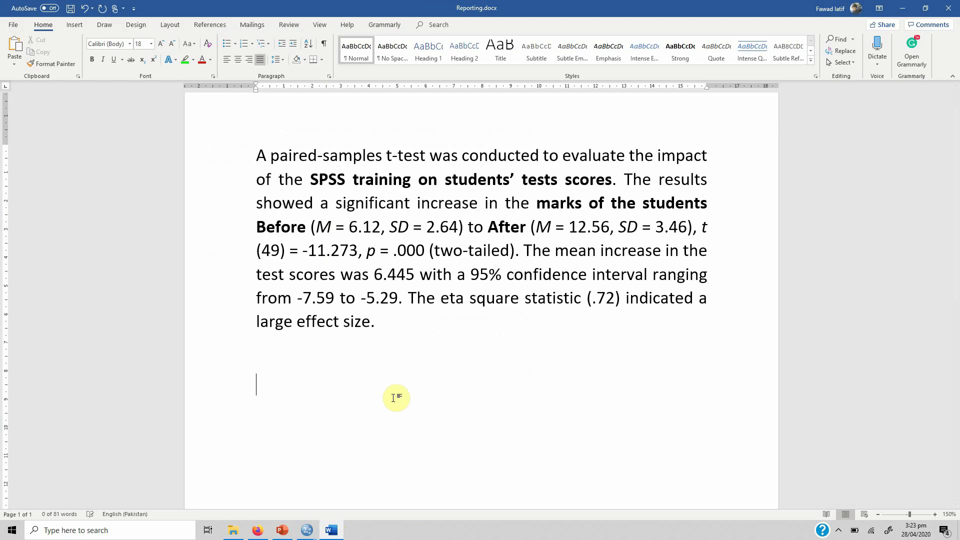
key(ctrl+v)
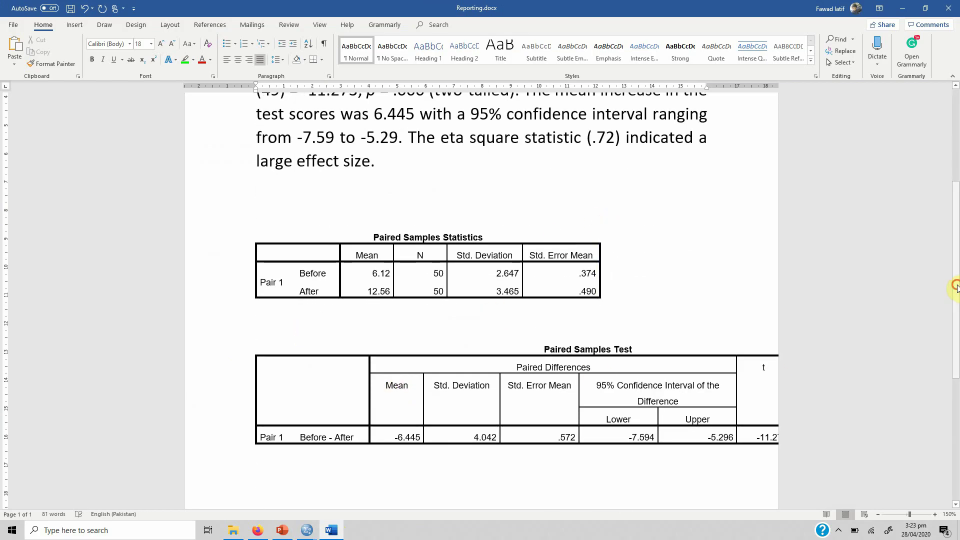
drag(956, 287, 956, 172)
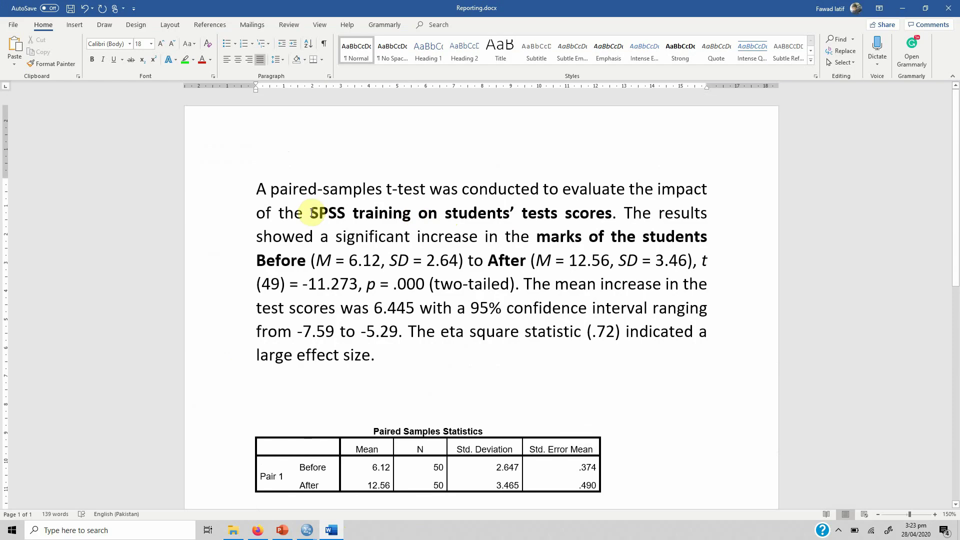
Step: Select the bold training phrase and the Before group's mean and SD text to review them
drag(311, 213, 602, 213)
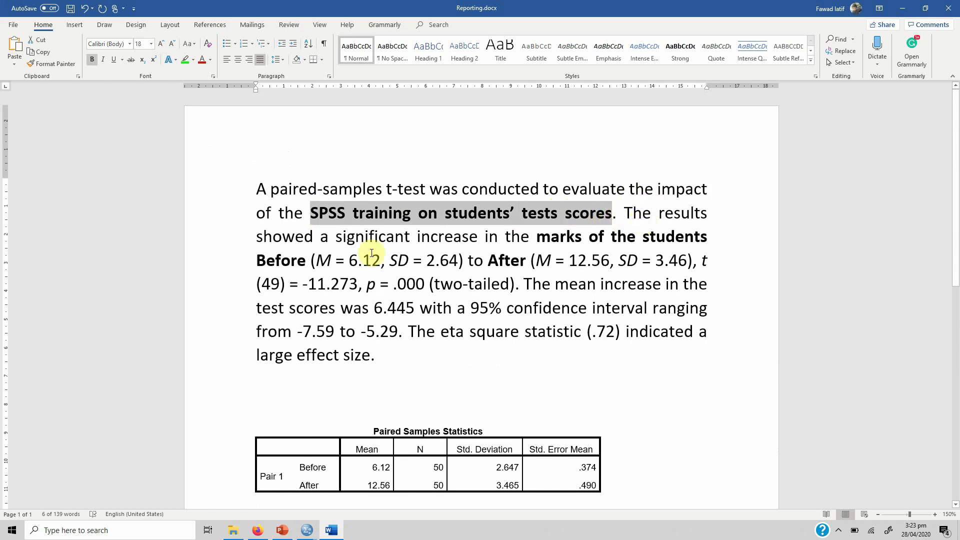
click(436, 239)
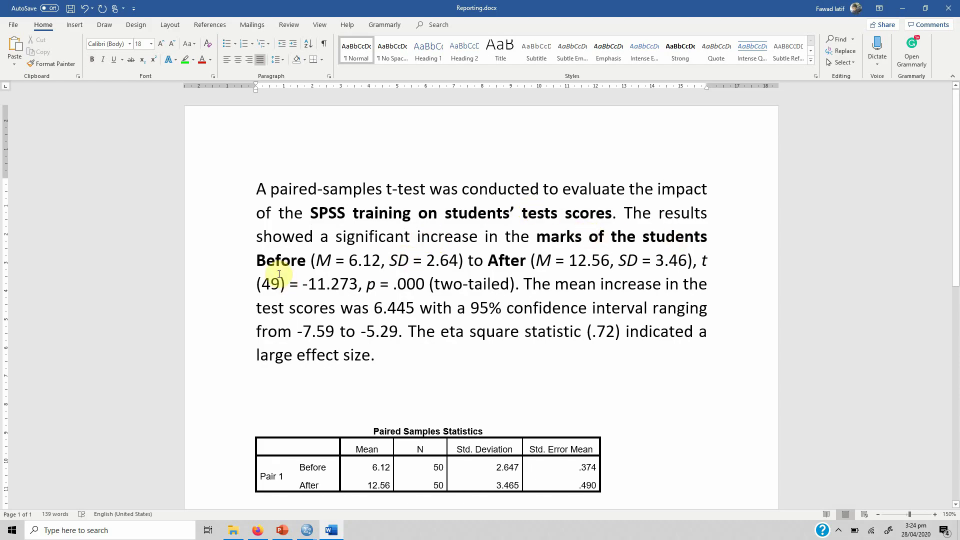
drag(257, 260, 688, 263)
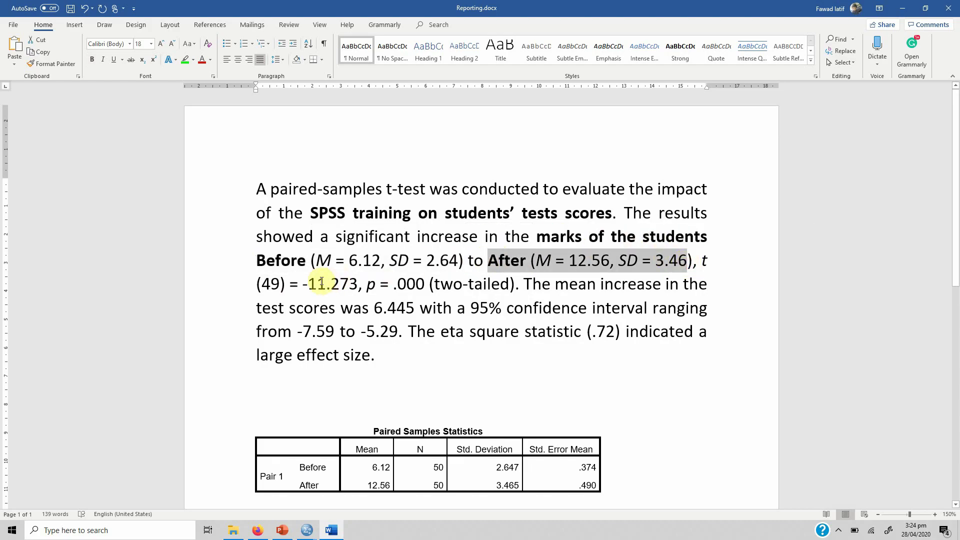
Step: Change 'p = .000' to 'p < .001' after checking the df 49 and t 11.273 values
double_click(264, 283)
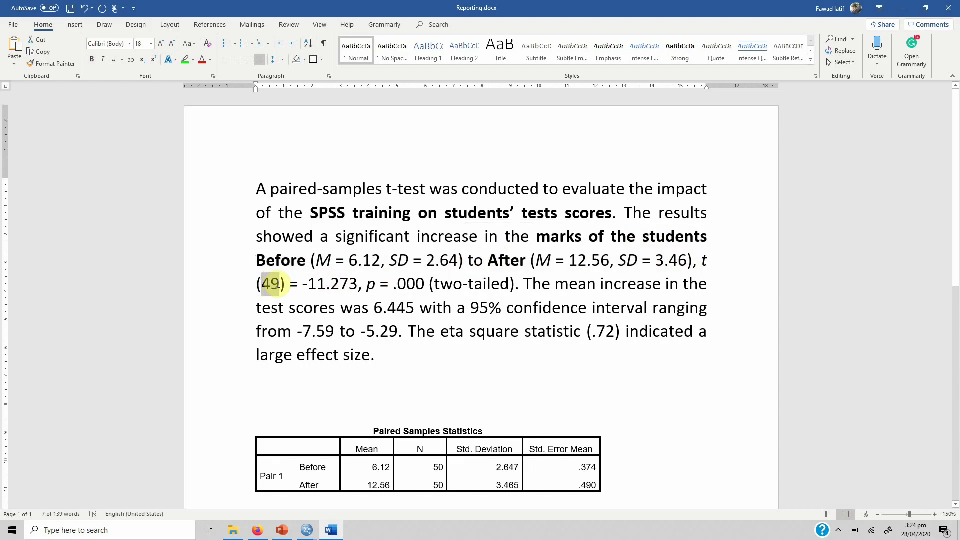
drag(309, 284, 363, 283)
click(377, 284)
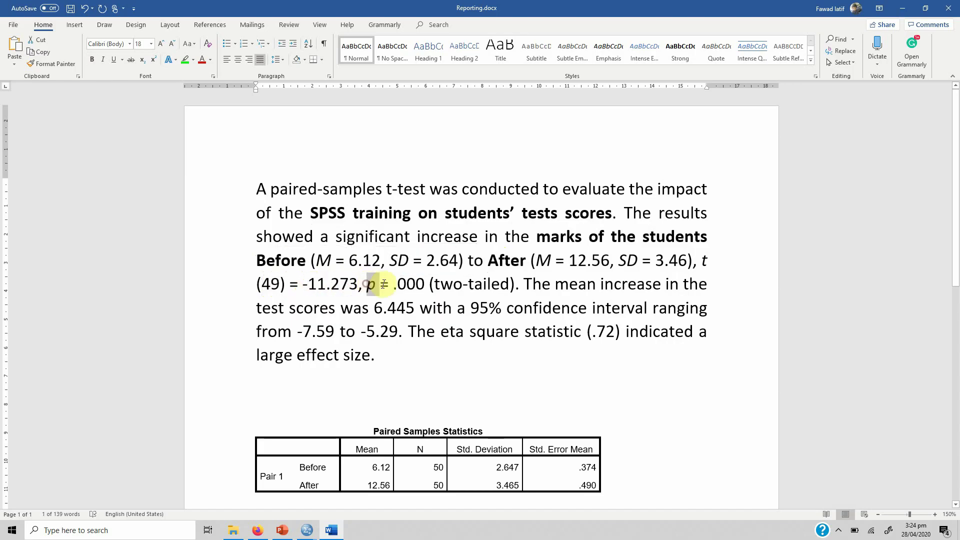
key(shift+Right)
text(<)
key(Right)
key(Right)
key(Right)
key(Right)
key(Right)
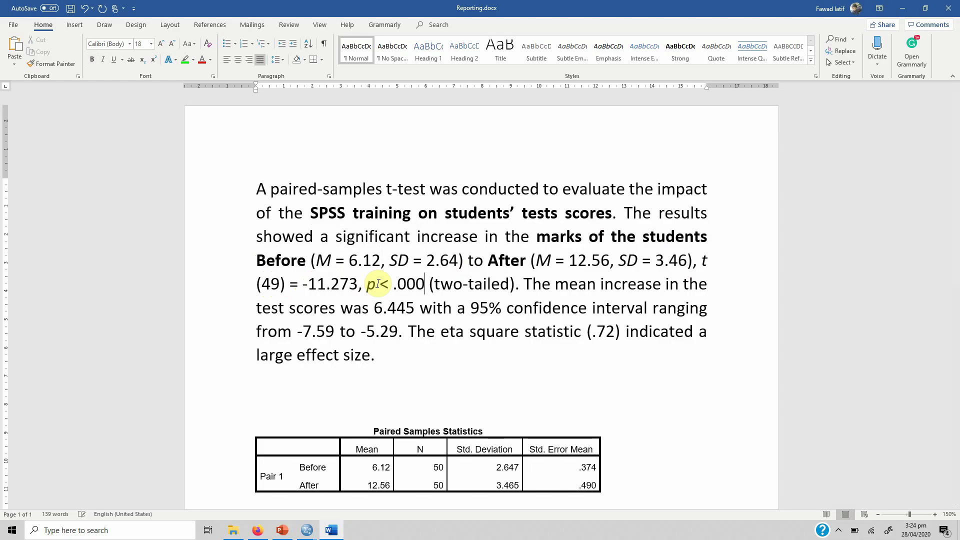
key(shift+Left)
text(1)
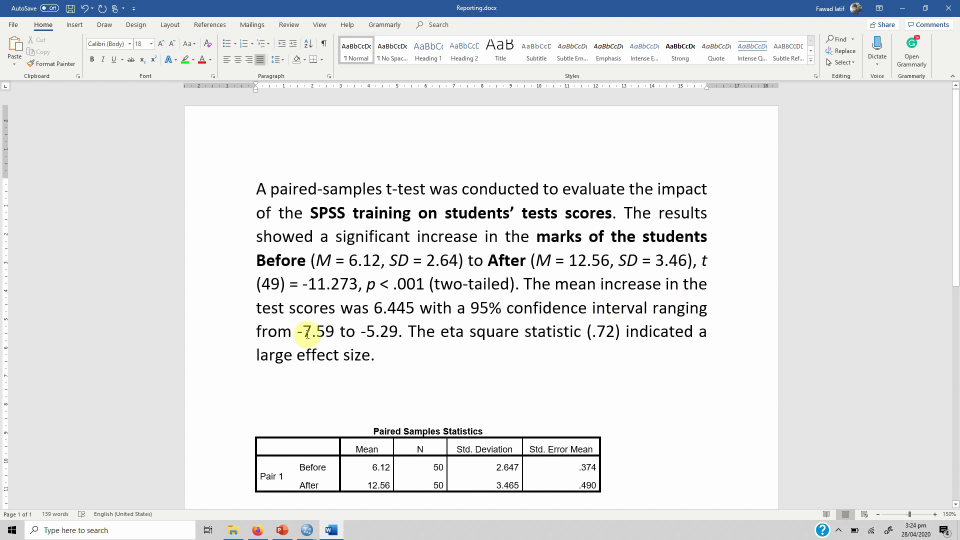
click(386, 332)
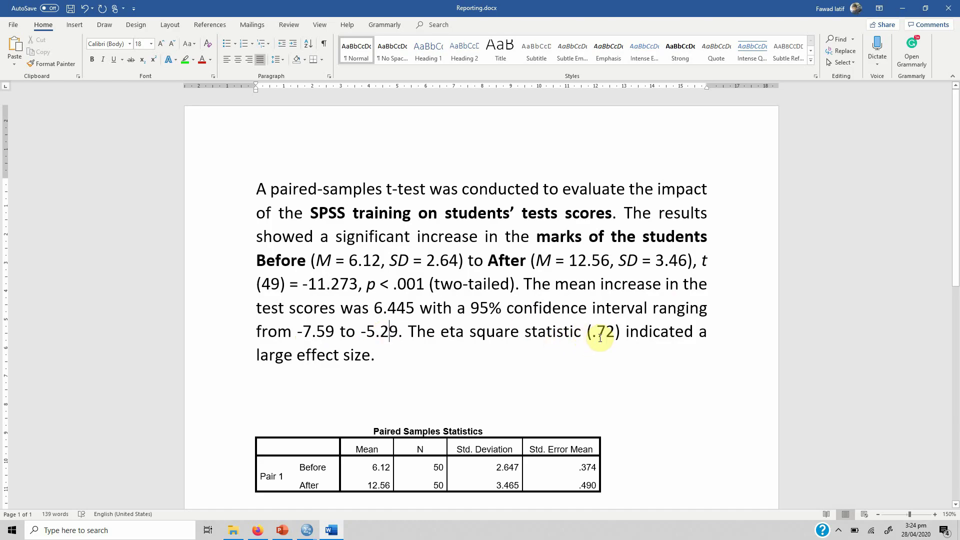
drag(956, 214, 956, 306)
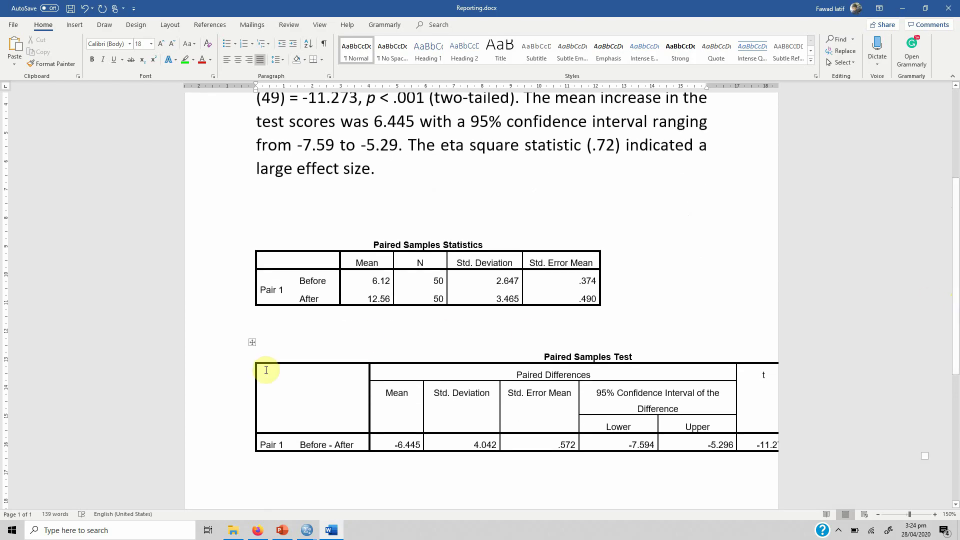
Step: Delete the Paired Samples Test title row from the lower table
click(265, 353)
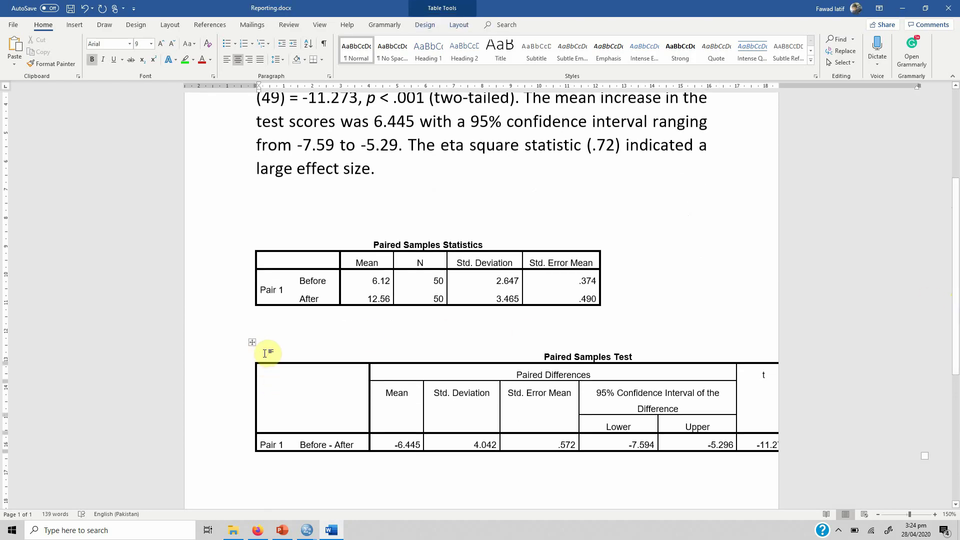
click(265, 353)
key(Delete)
key(BackSpace)
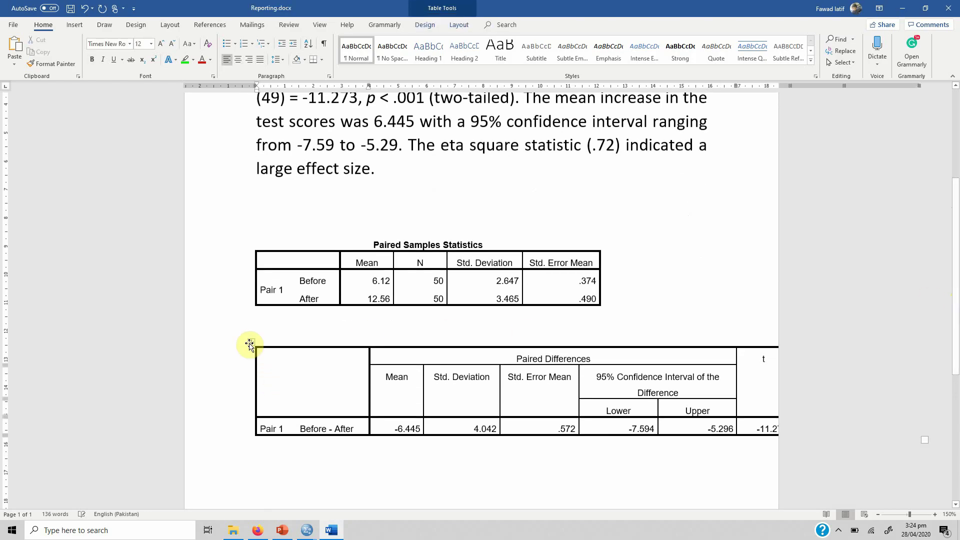
Step: AutoFit the table to the window, apply All Borders, and add an empty bottom row
click(249, 344)
right_click(250, 344)
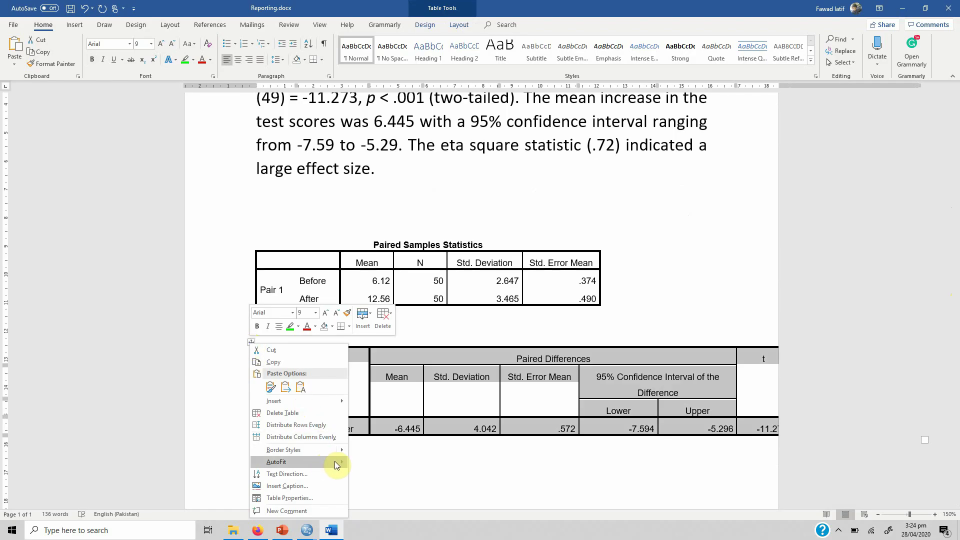
mouse_move(336, 461)
click(375, 474)
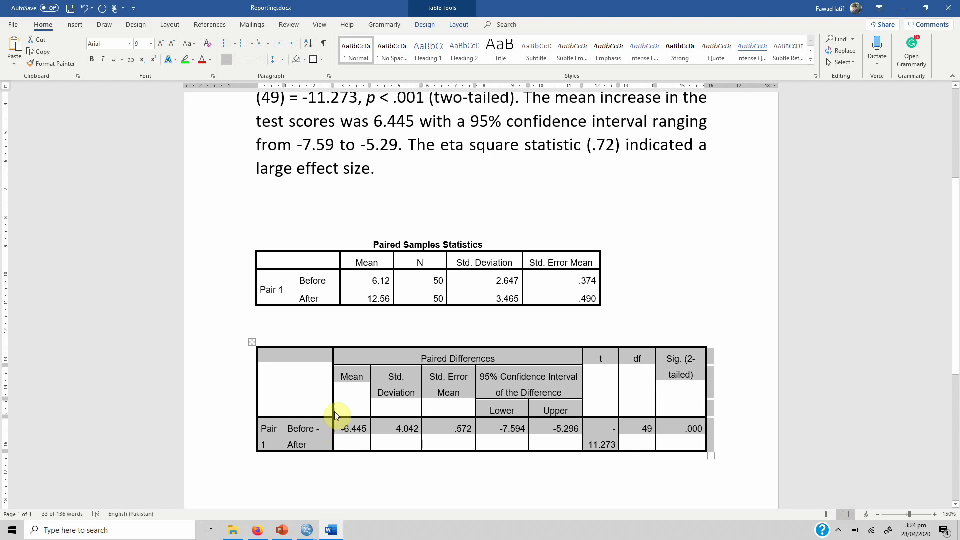
click(323, 60)
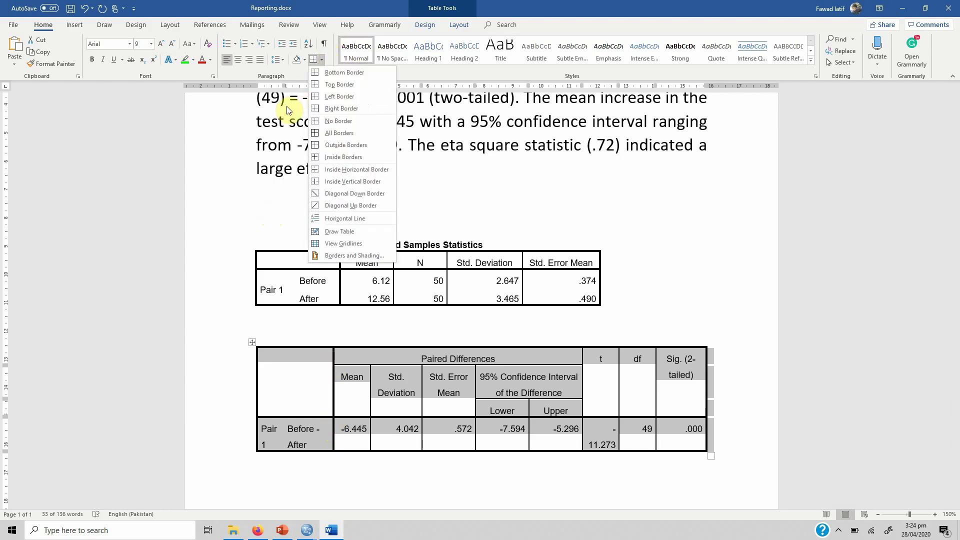
click(333, 134)
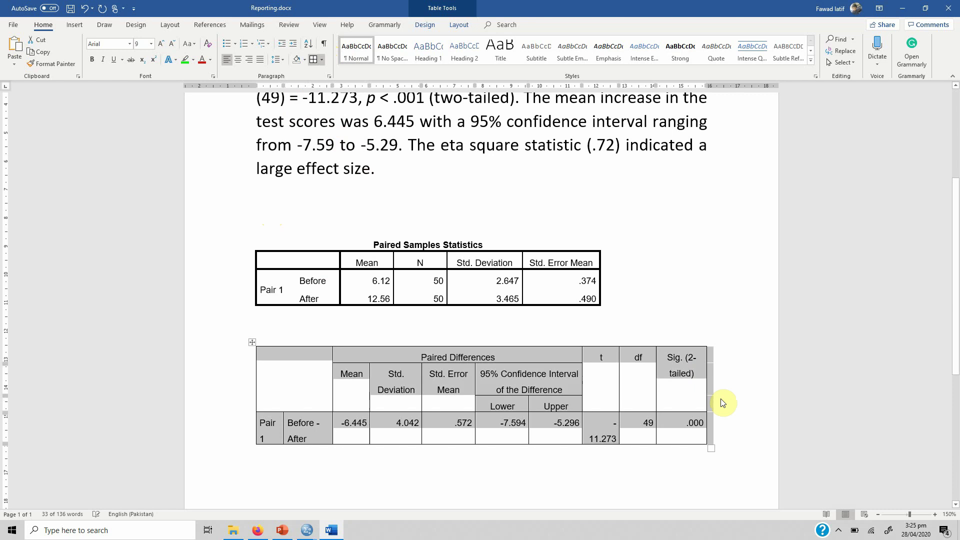
click(722, 420)
key(Return)
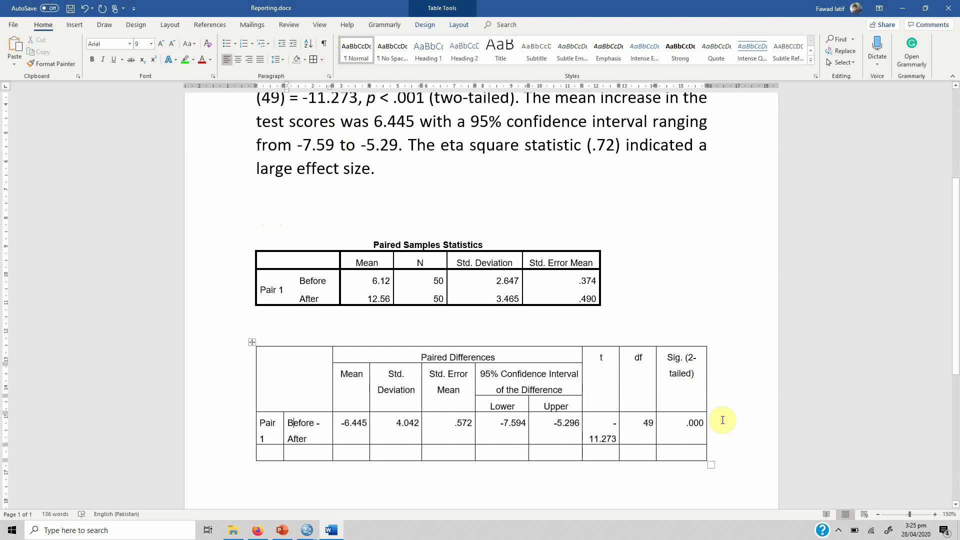
Step: Split the blank column beside the pair labels into two and move After below Before
click(333, 346)
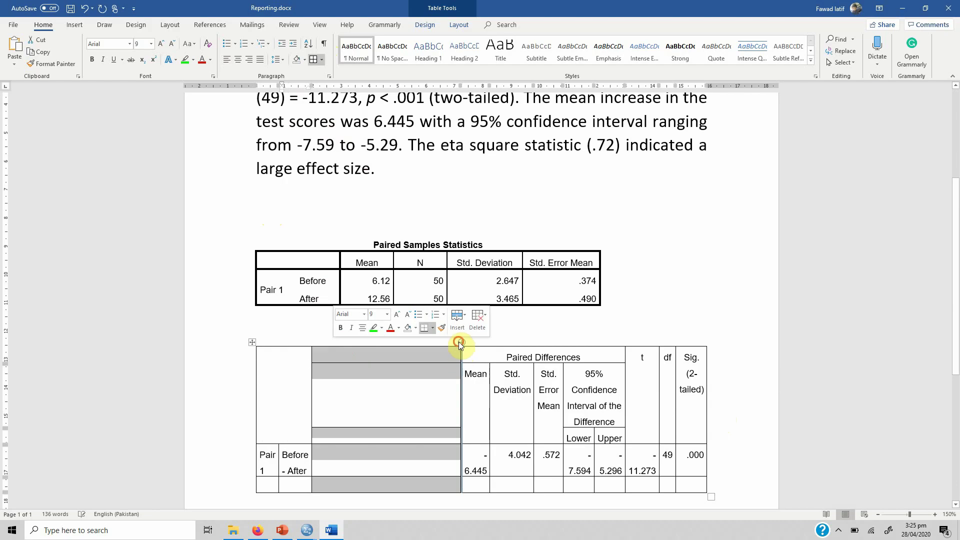
drag(458, 350, 381, 382)
click(290, 466)
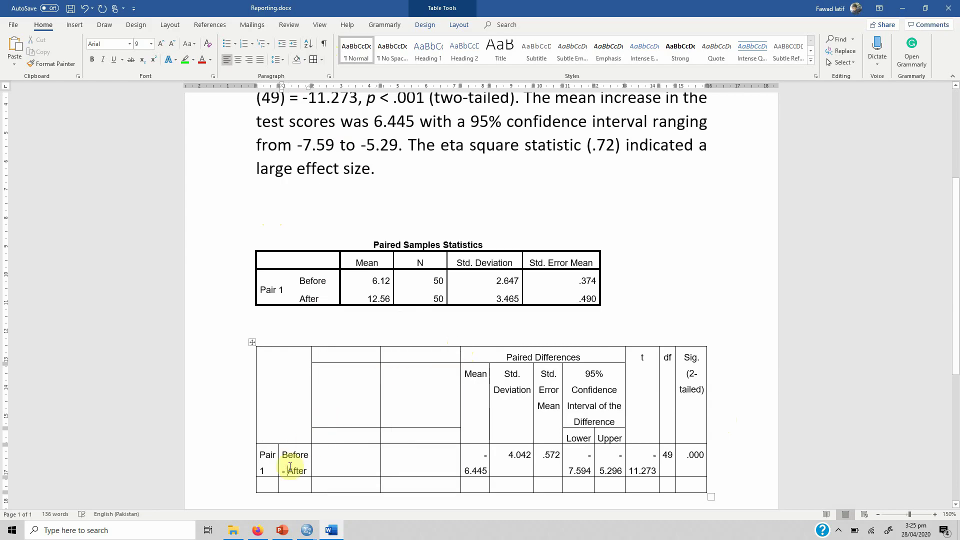
key(BackSpace)
key(BackSpace)
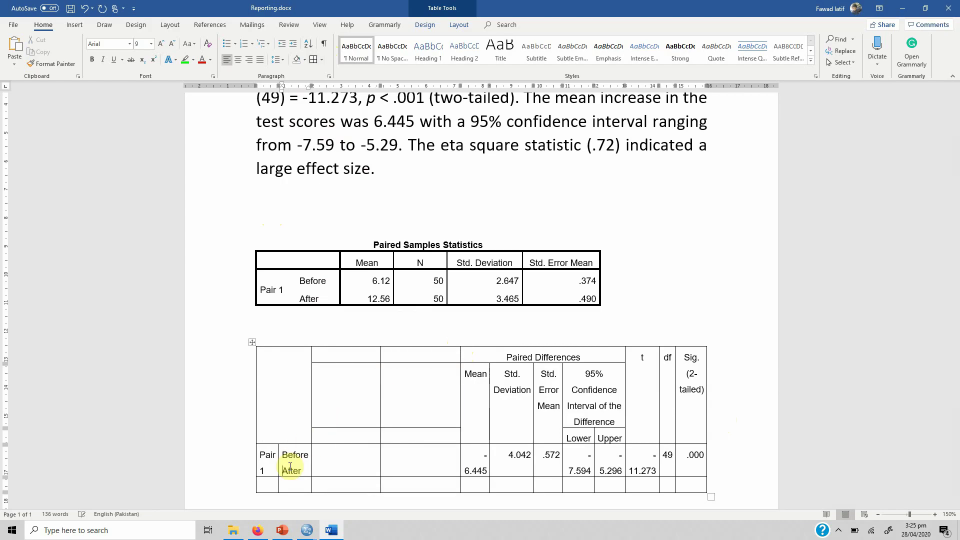
double_click(290, 467)
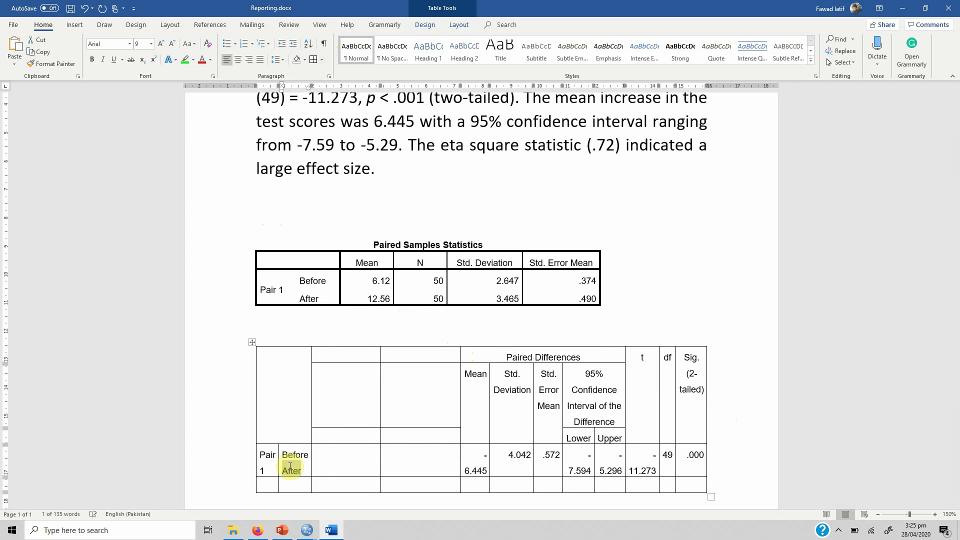
key(ctrl+x)
key(Down)
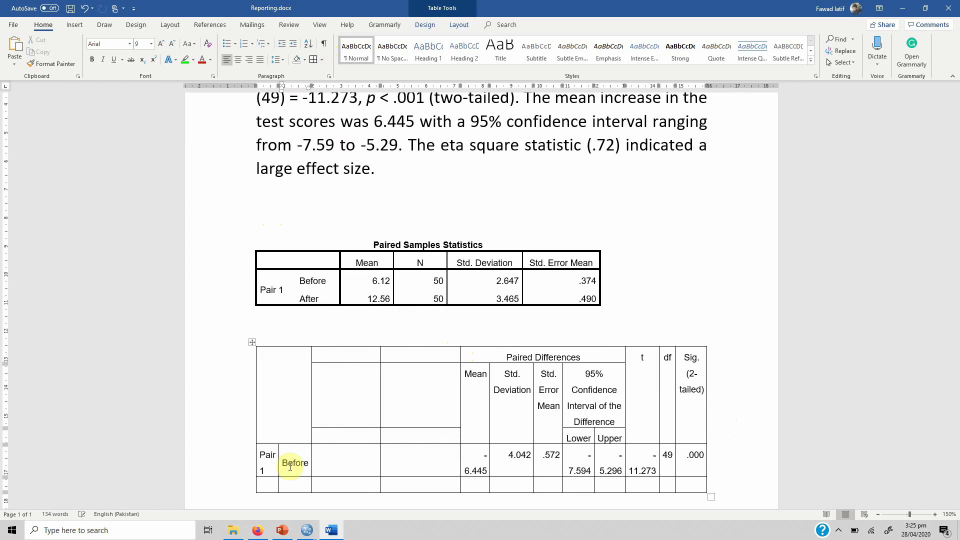
Step: Try moving the upper table's Mean and Std. Deviation values into the new columns, then undo it
click(374, 282)
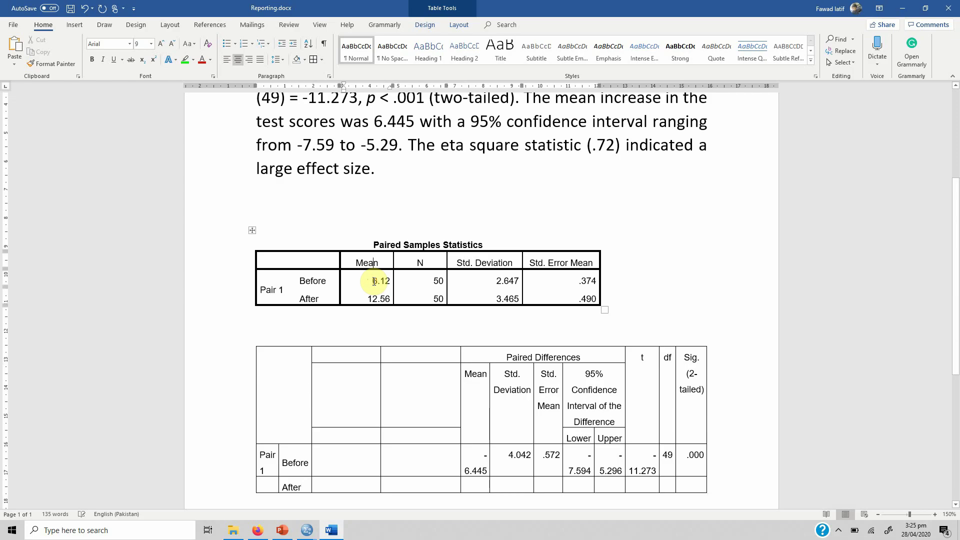
drag(374, 281, 374, 299)
key(ctrl+x)
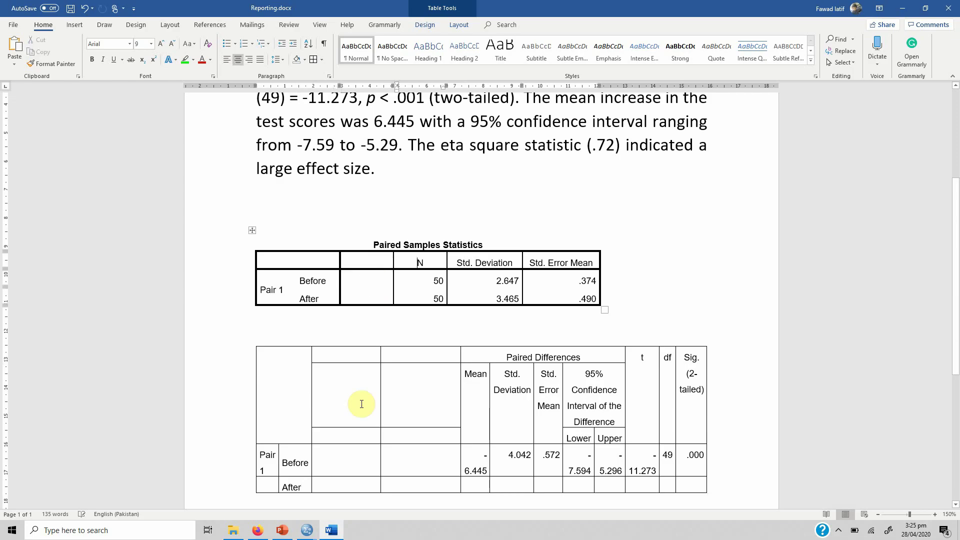
click(355, 437)
key(ctrl+v)
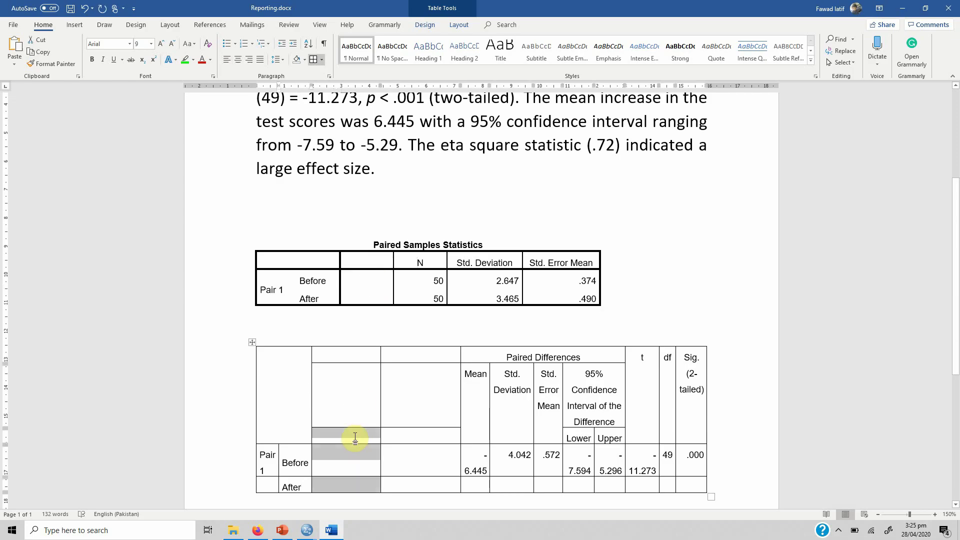
click(488, 264)
key(shift+Down)
key(shift+Down)
key(ctrl+x)
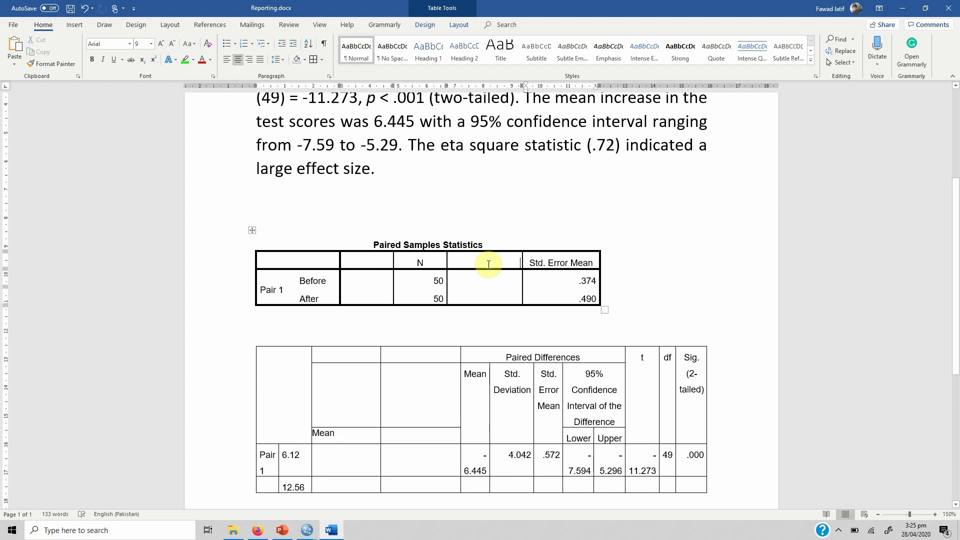
click(422, 433)
key(ctrl+v)
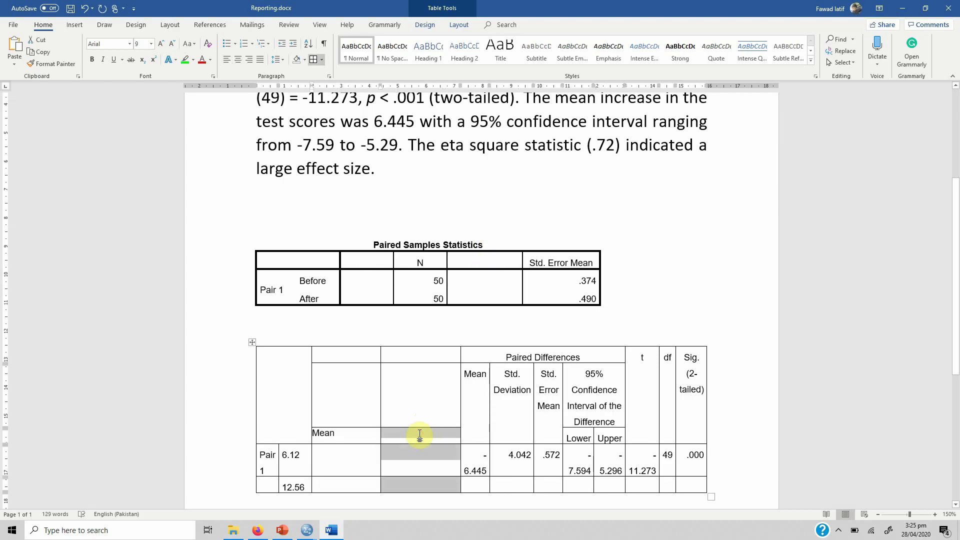
click(332, 392)
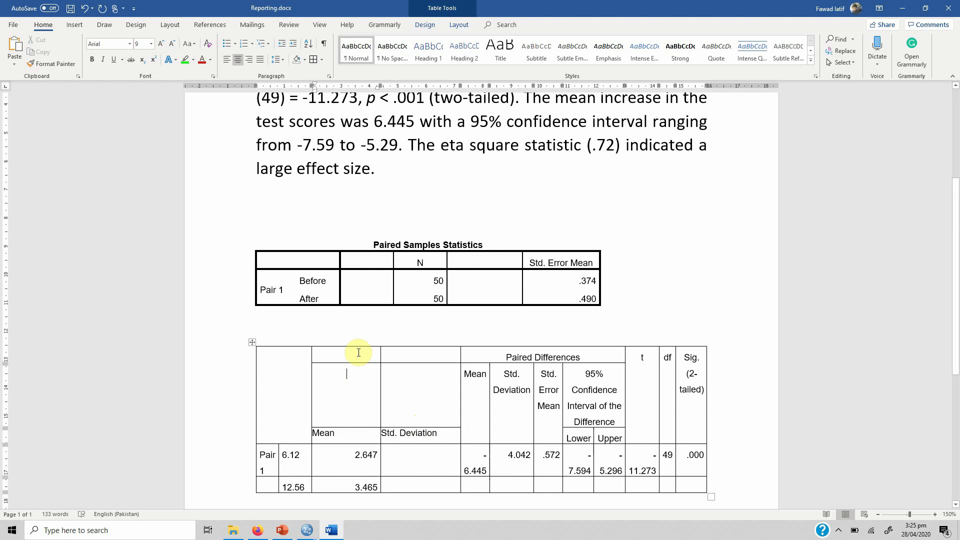
key(ctrl+z)
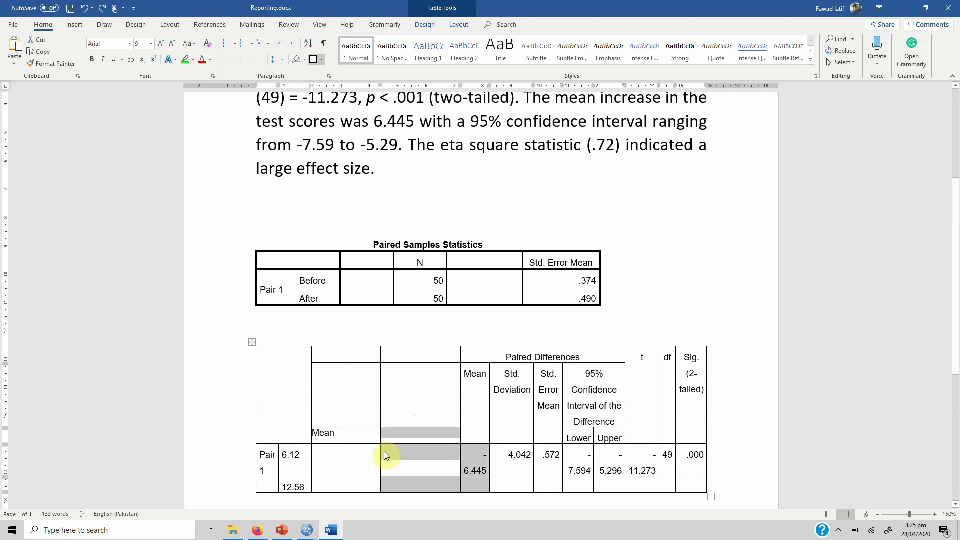
key(ctrl+y)
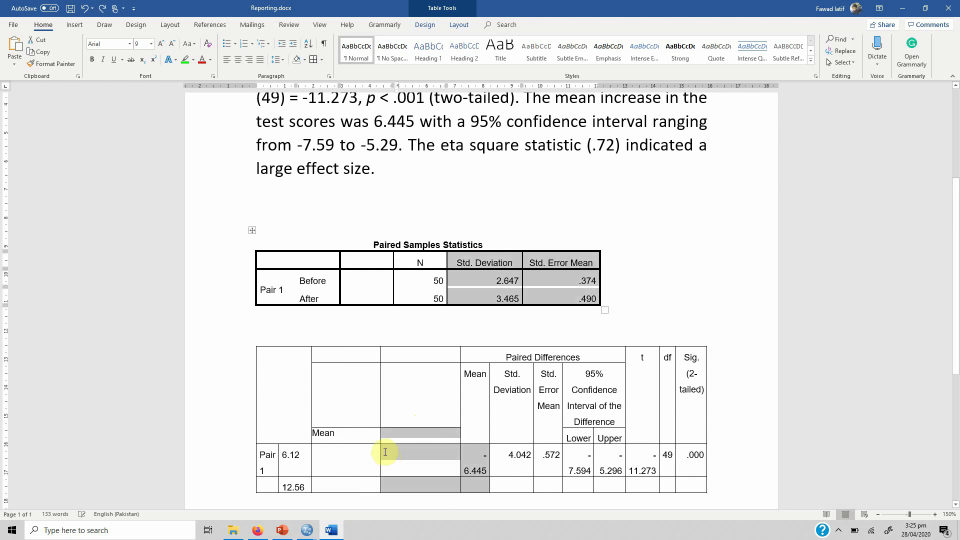
key(ctrl+z)
key(ctrl+z)
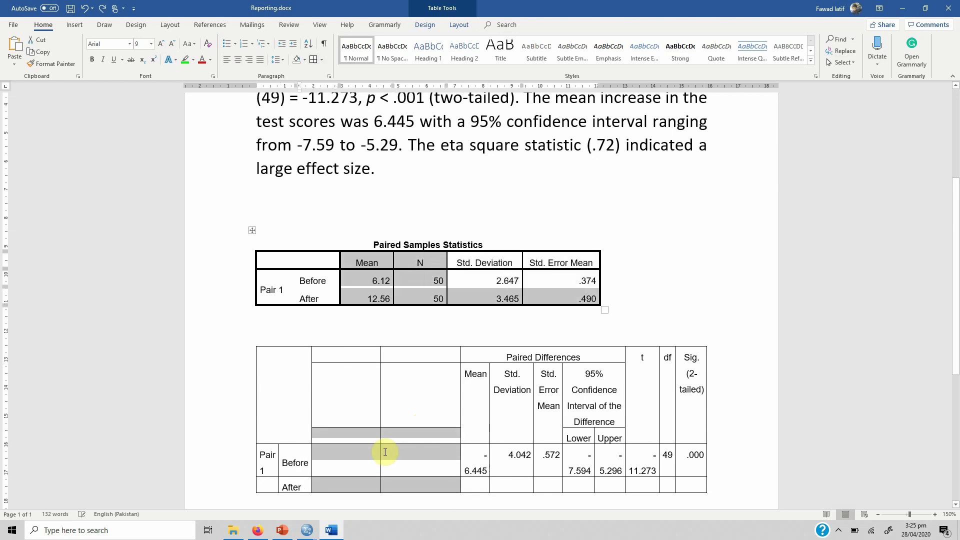
Step: Fill the new columns with Mean (6.12, 12.56) and Std. Dev (2.647, 3.465)
click(350, 437)
text(Mean)
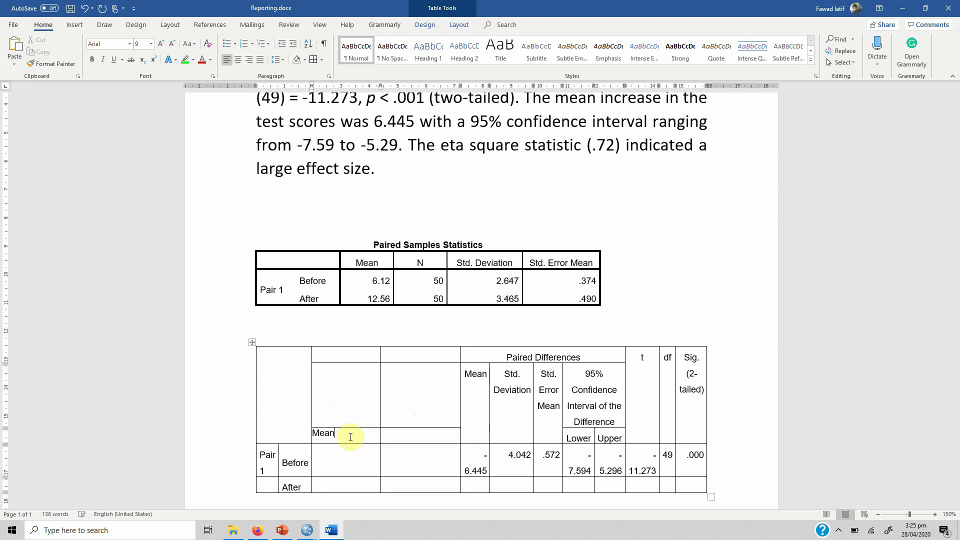
key(Down)
text(6.12)
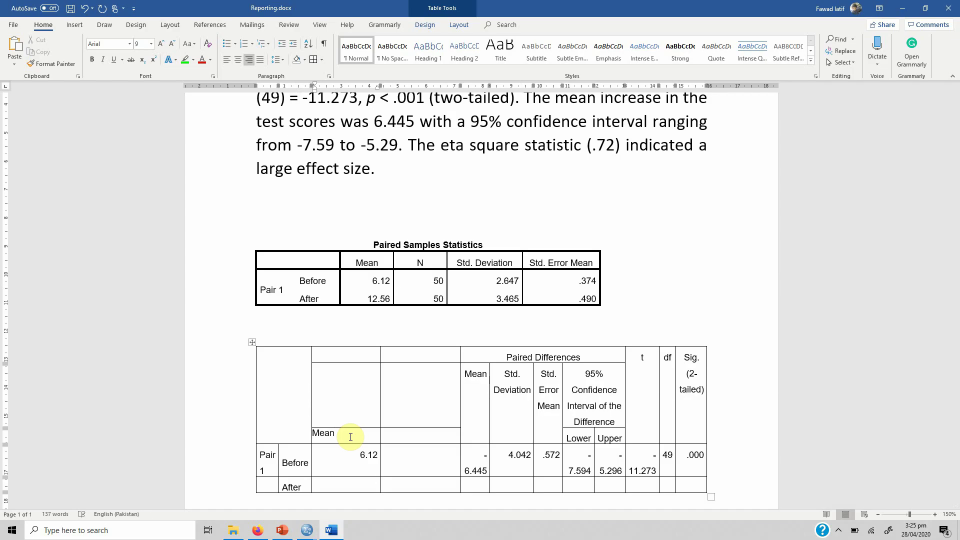
text(12.56)
key(Up)
text(Std.)
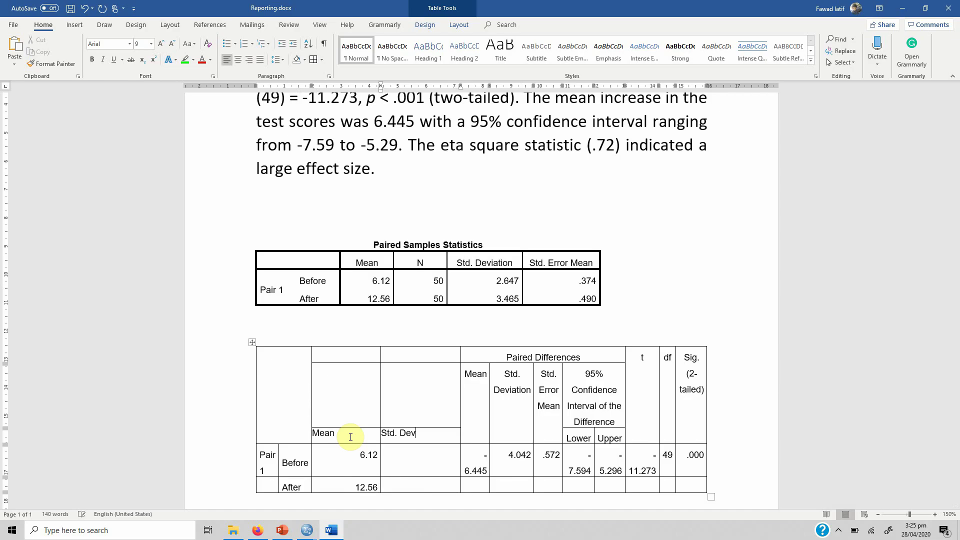
key(Down)
text(2.647)
text(3.465)
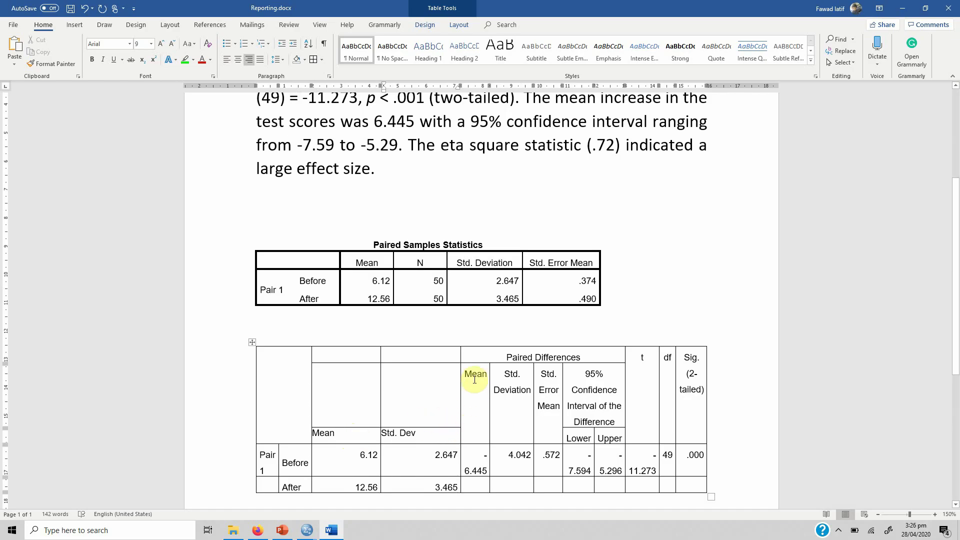
Step: Centre the text in the lower table's cells from Mean through Sig
drag(345, 351, 579, 383)
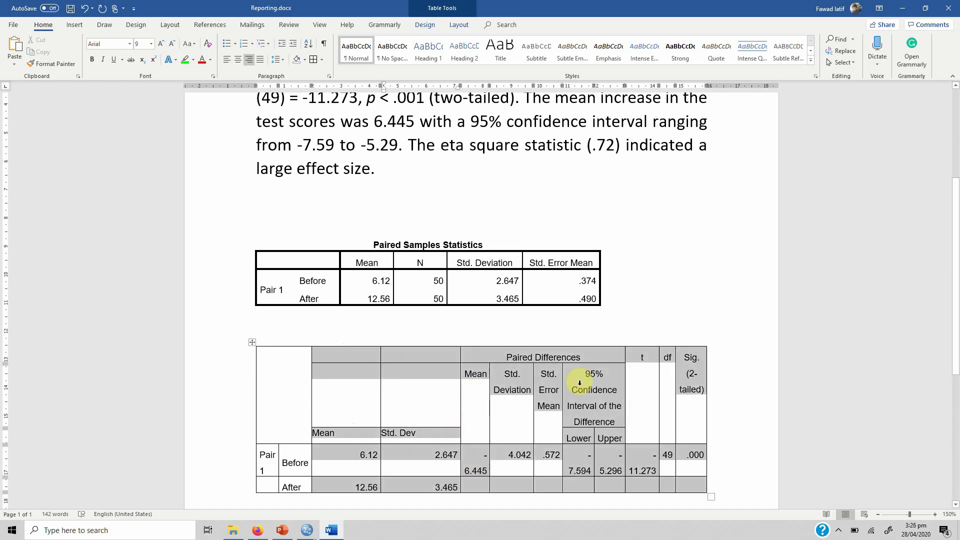
click(238, 64)
click(402, 377)
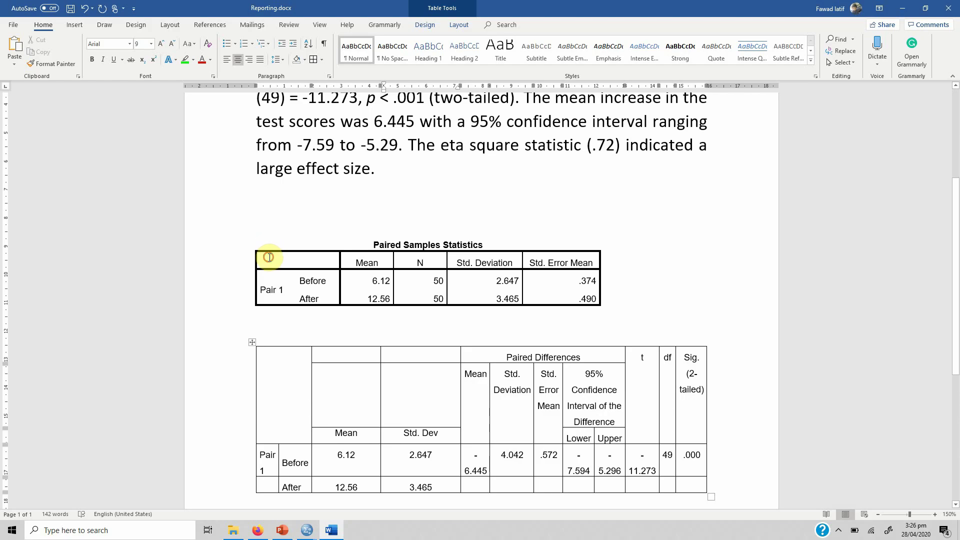
Step: Delete the Paired Samples Statistics table and the blank lines above the remaining table
click(259, 240)
click(252, 231)
key(BackSpace)
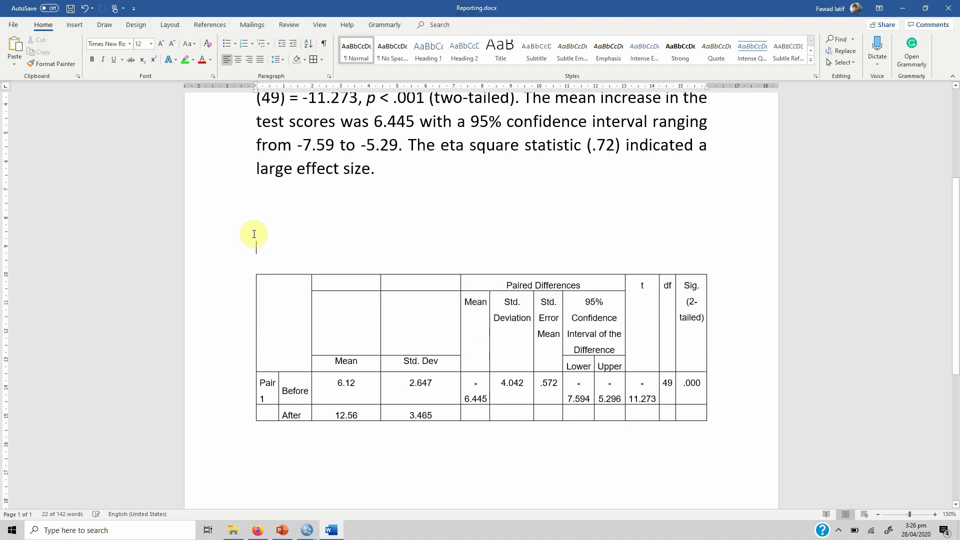
key(Delete)
key(Delete)
key(Delete)
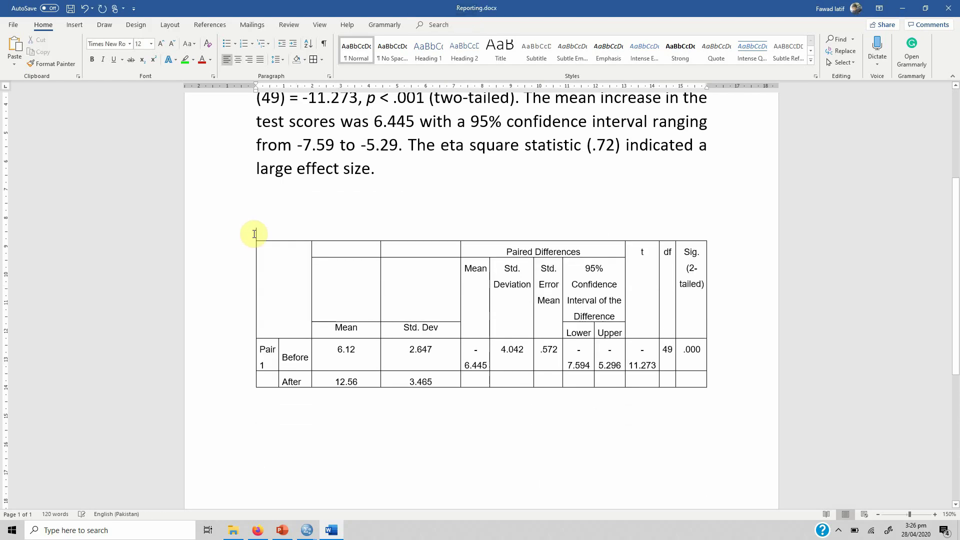
click(252, 216)
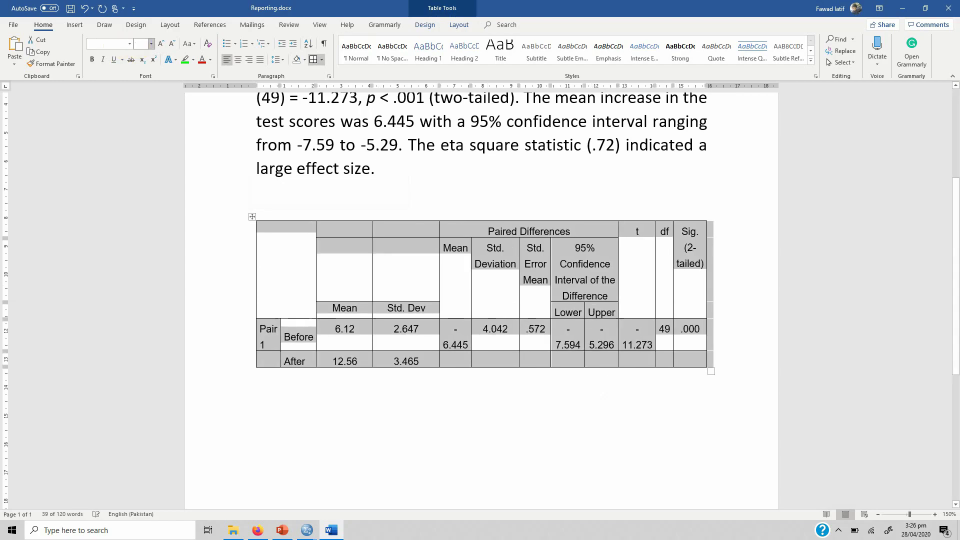
Step: Split the top-left header cell with a drawn vertical border and delete the Pair 1 column
click(97, 42)
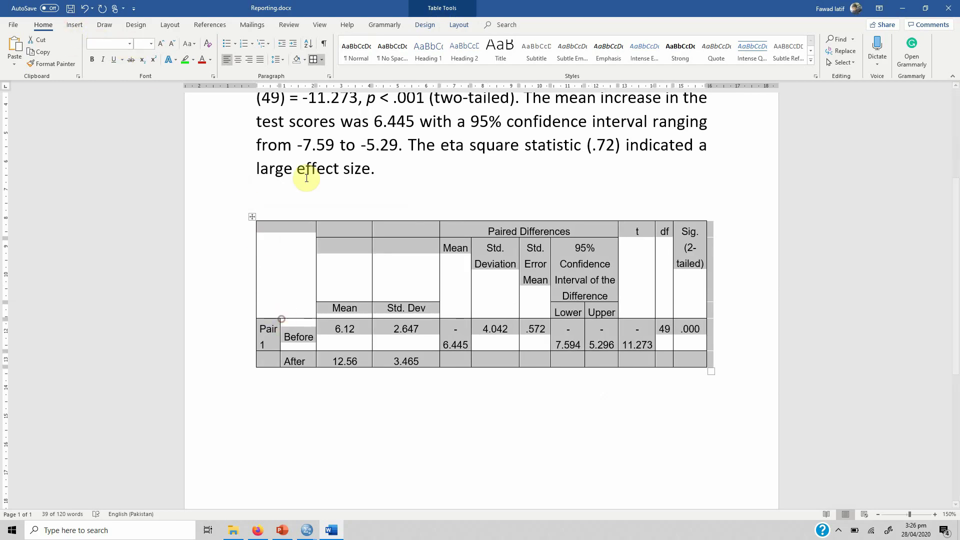
click(369, 262)
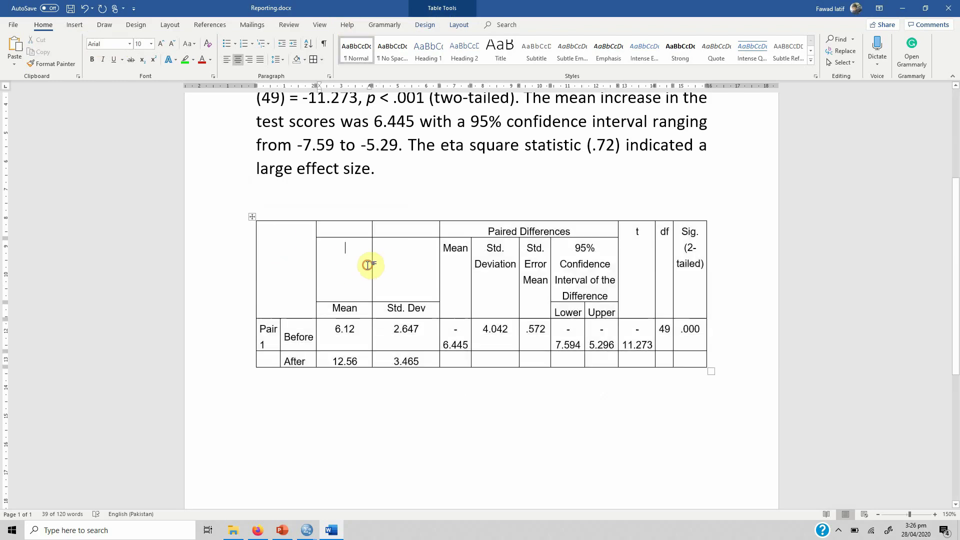
click(460, 25)
click(96, 50)
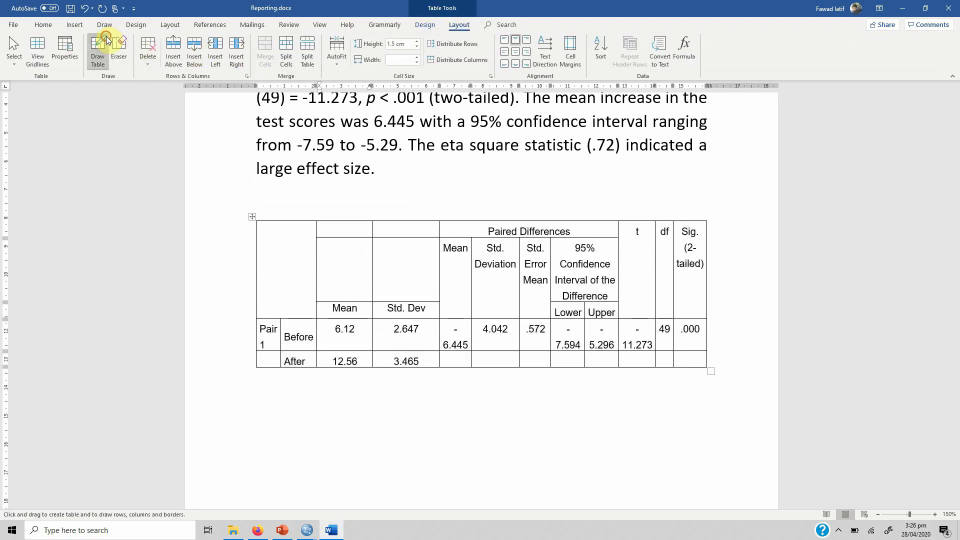
drag(286, 220, 279, 279)
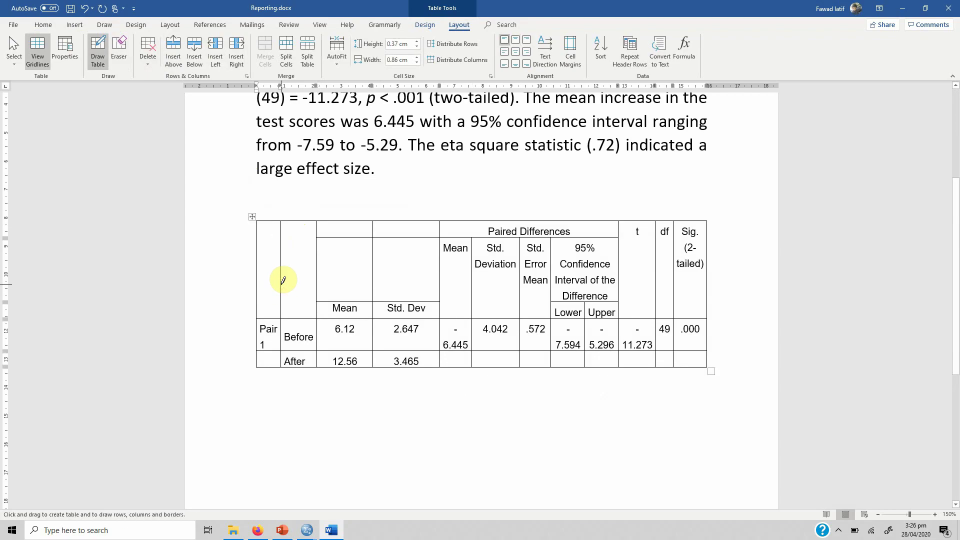
key(Escape)
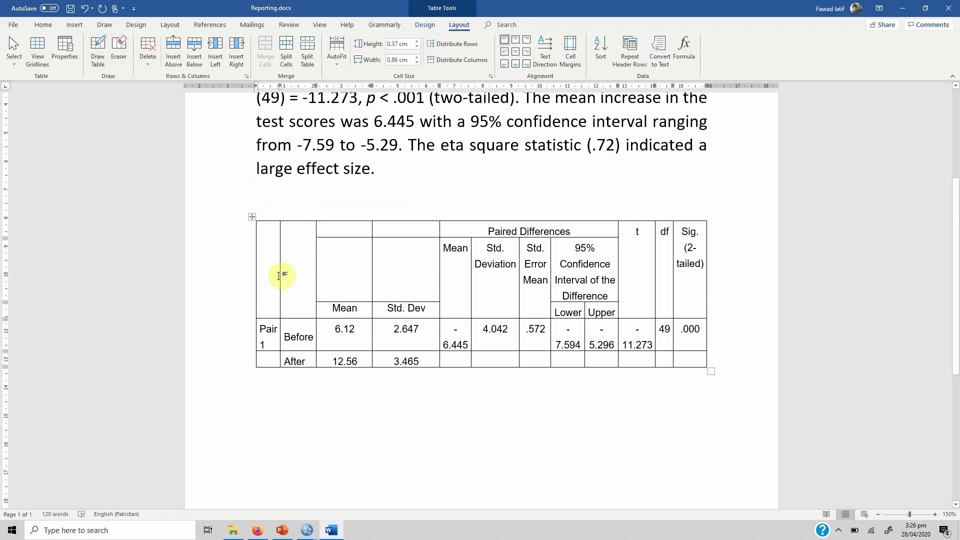
drag(279, 276, 284, 274)
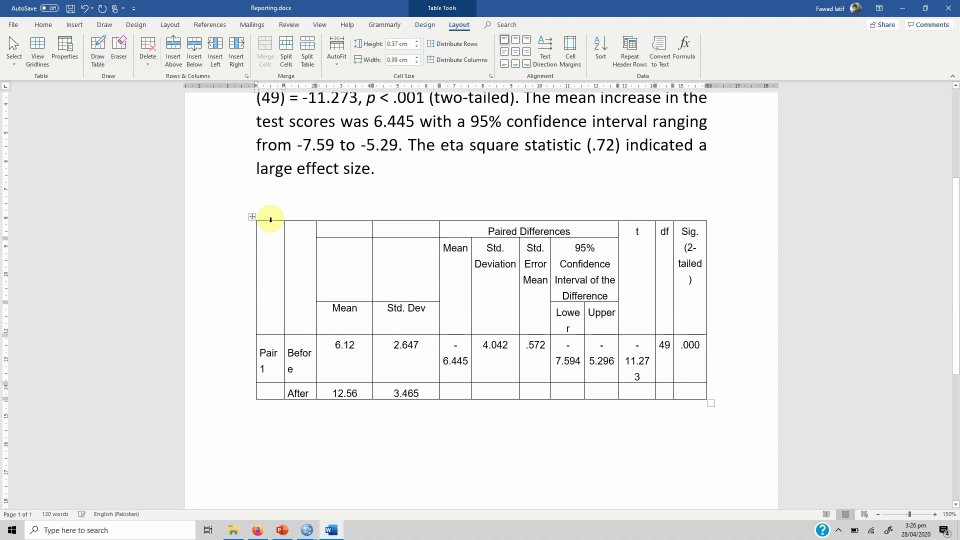
click(270, 221)
key(BackSpace)
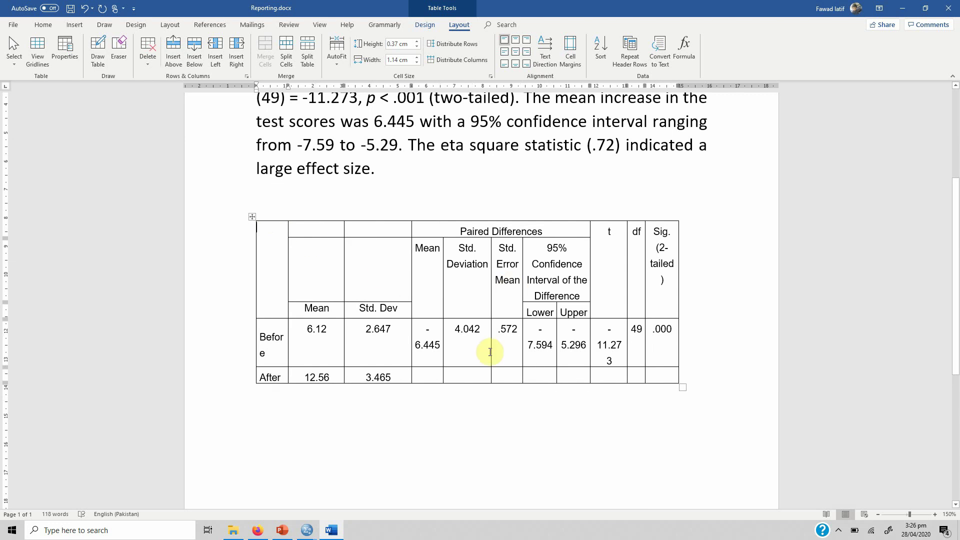
Step: Erase the border between the Before and After difference cells and save Reporting.docx
click(120, 50)
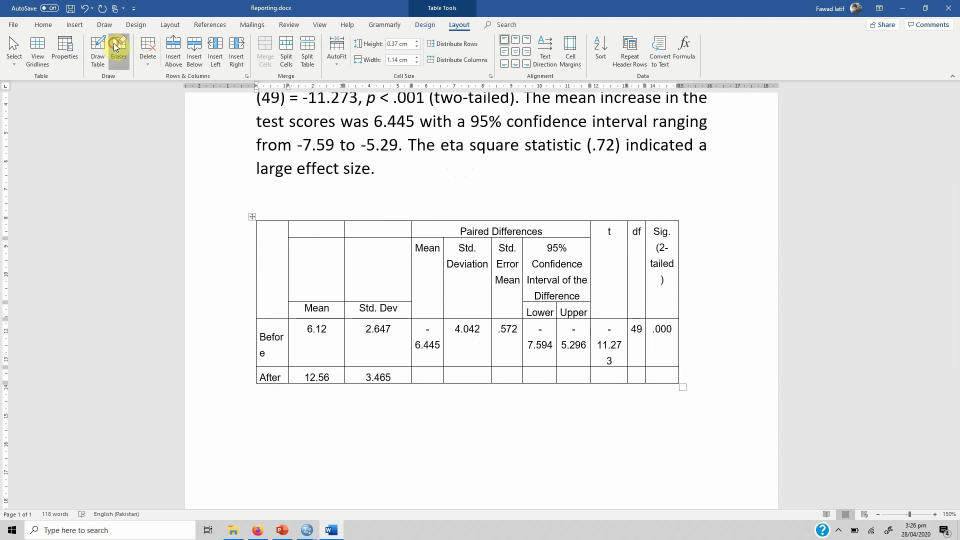
drag(432, 366, 661, 358)
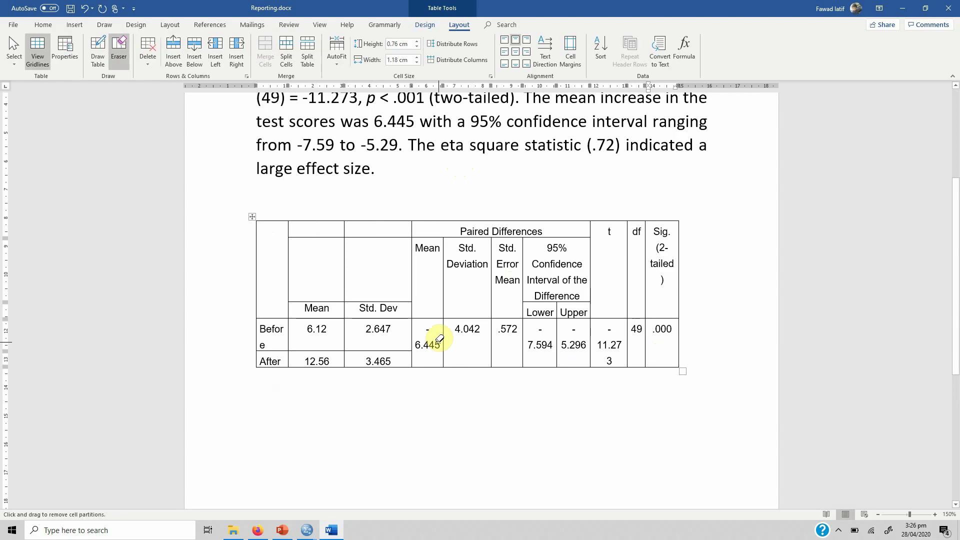
key(Escape)
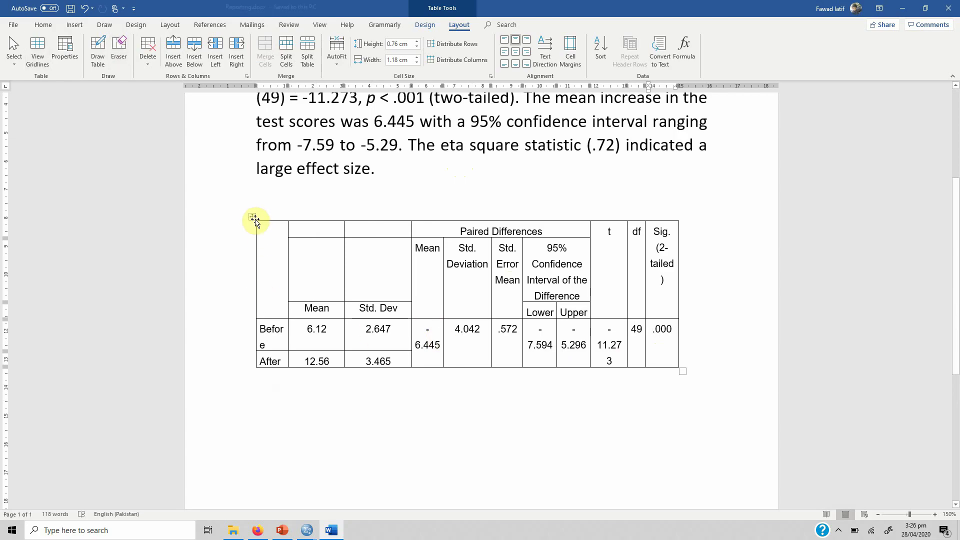
key(ctrl+s)
click(252, 217)
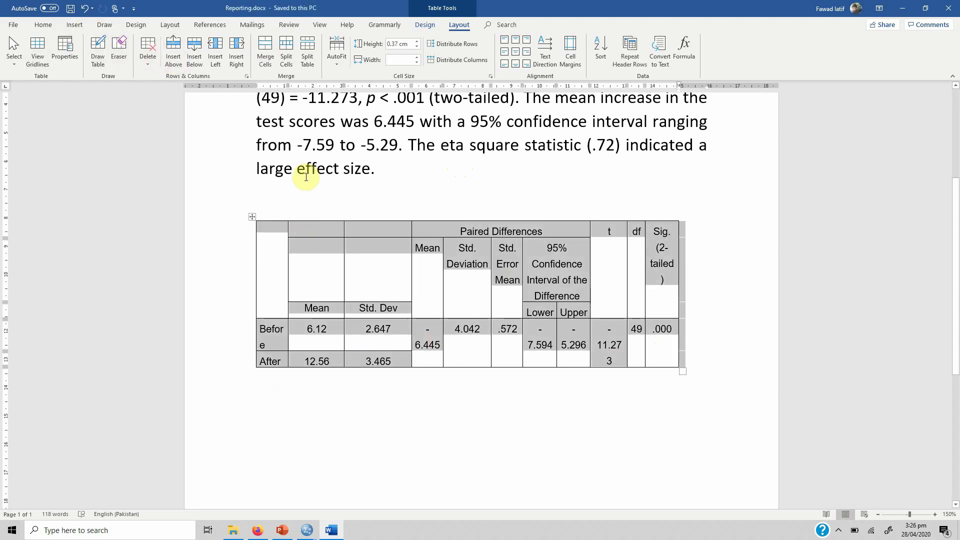
Step: Switch Reporting.docx to landscape orientation so the results table spreads wider
click(303, 202)
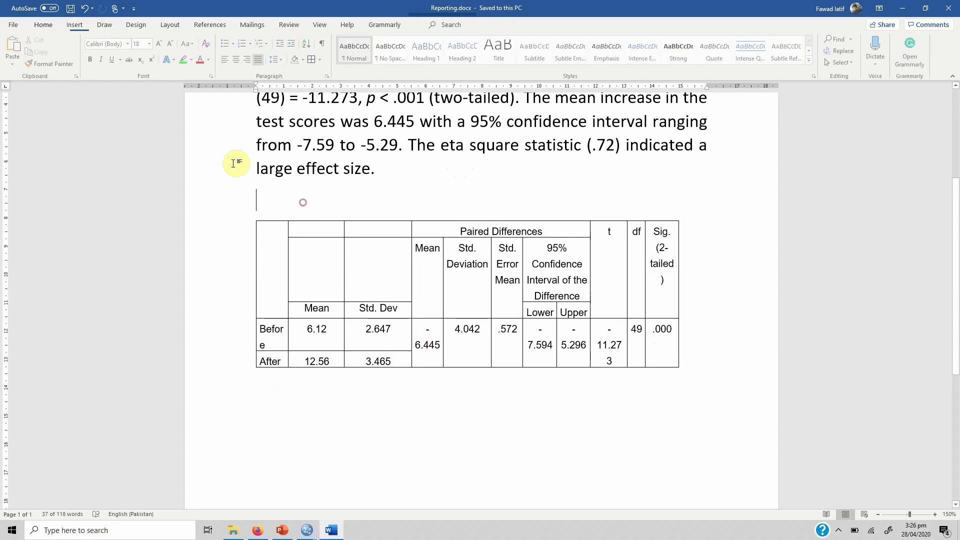
click(170, 24)
click(44, 50)
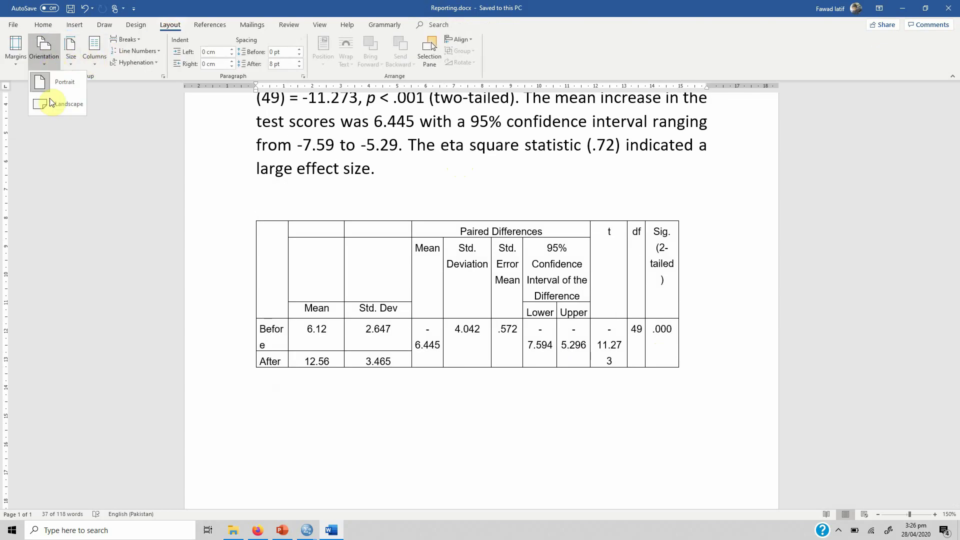
click(47, 100)
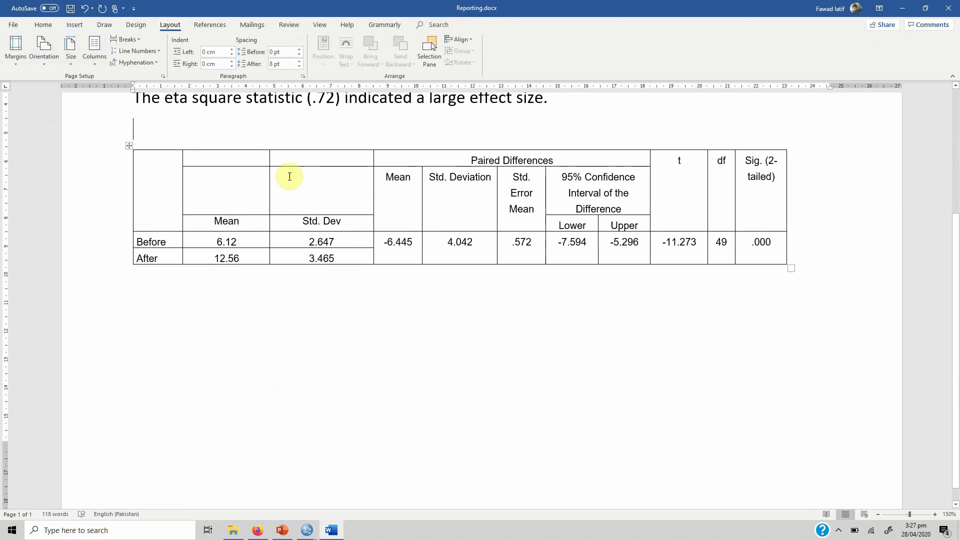
Step: Give the whole results table only a top and a bottom border
click(129, 146)
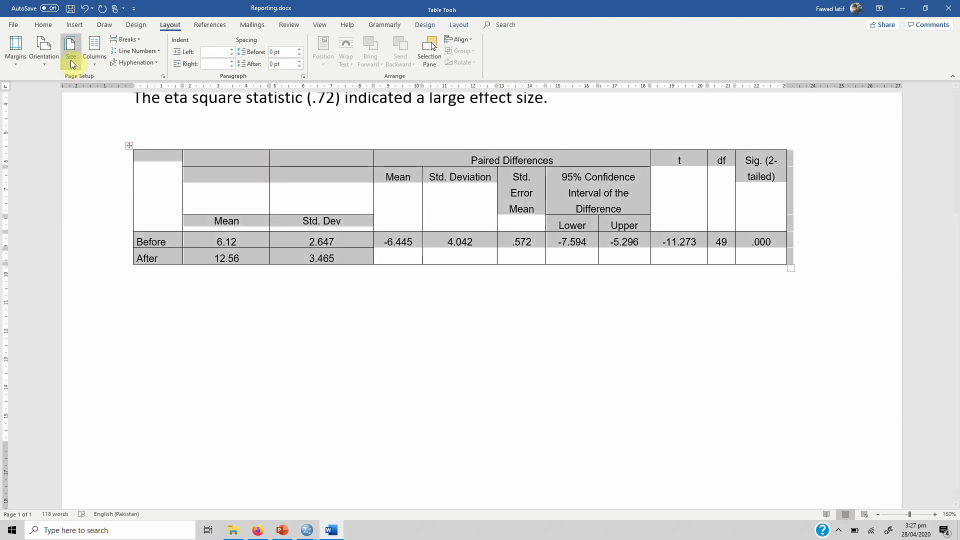
click(43, 24)
click(323, 60)
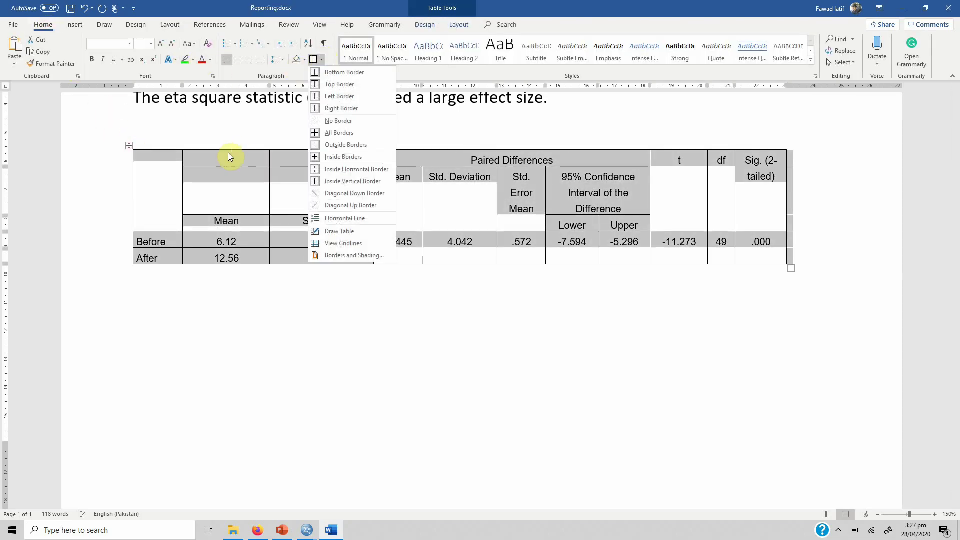
click(351, 124)
key(ctrl+z)
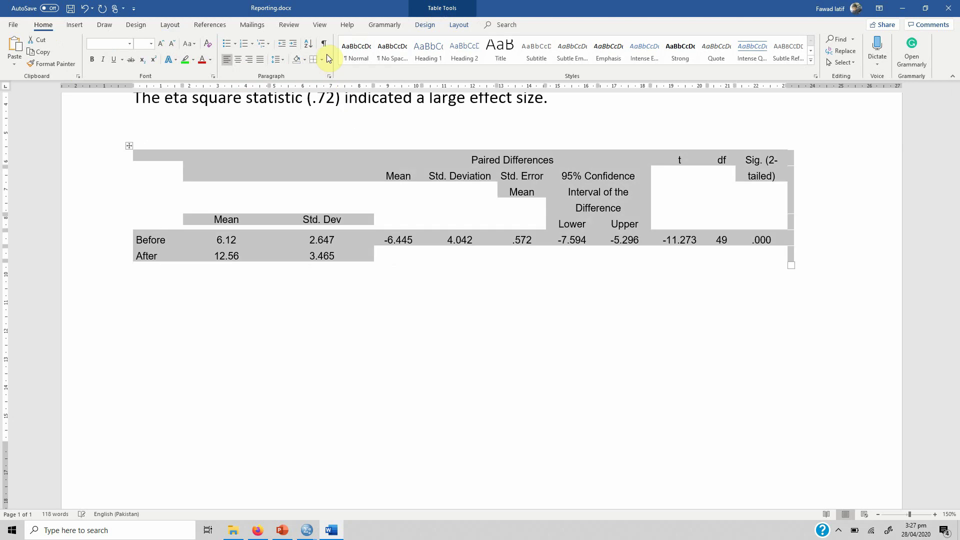
click(325, 61)
click(322, 71)
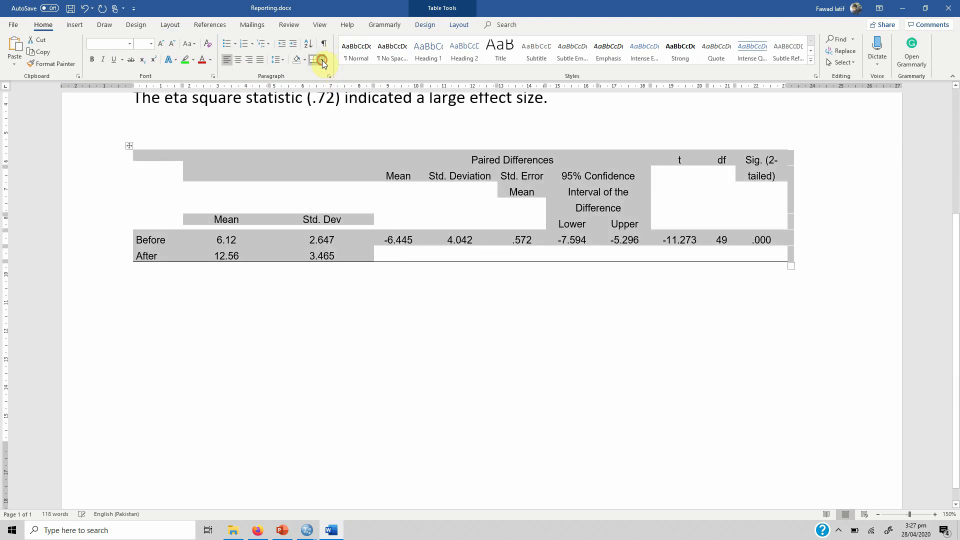
click(322, 60)
click(323, 84)
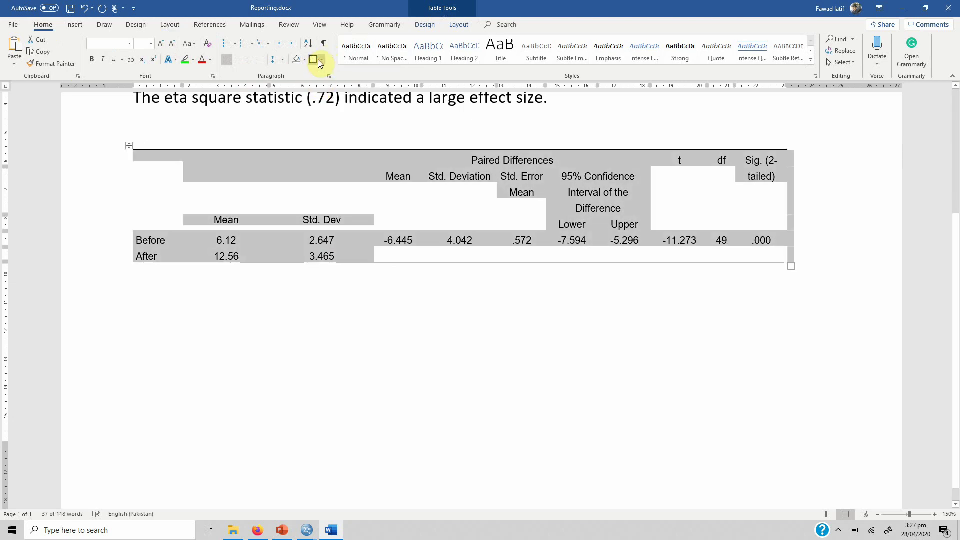
Step: Add bottom rules under the Paired Differences header row and the Mean/Std. Dev heading row
click(161, 156)
key(shift+Right)
key(shift+Right)
key(shift+Right)
key(shift+Right)
key(shift+Right)
key(shift+Right)
key(shift+Right)
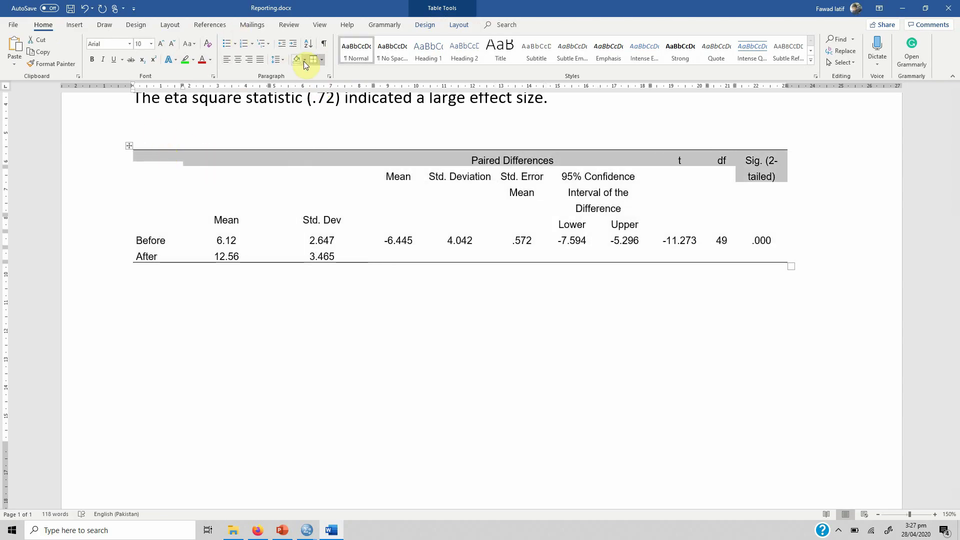
click(324, 60)
click(322, 70)
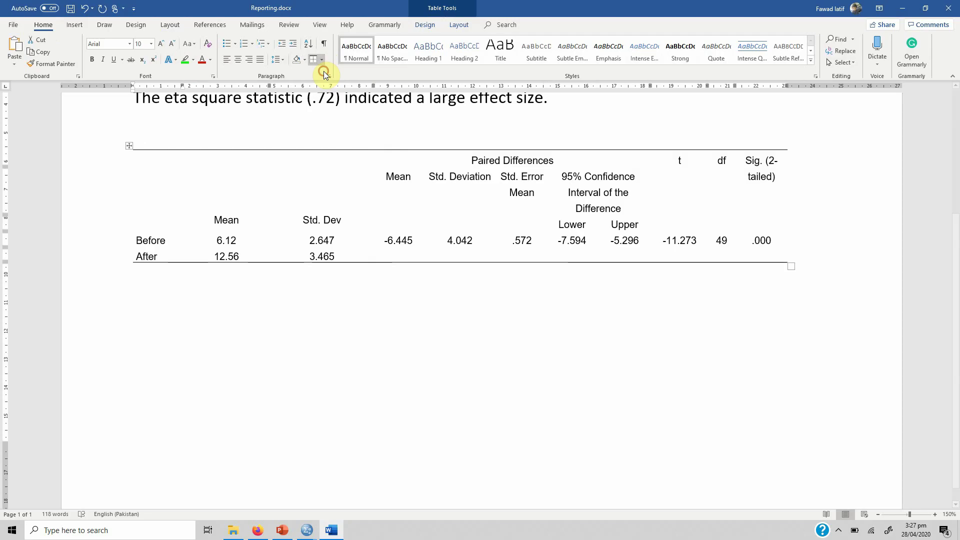
click(219, 182)
key(shift+Right)
key(shift+Right)
key(shift+Right)
key(shift+Right)
key(shift+Right)
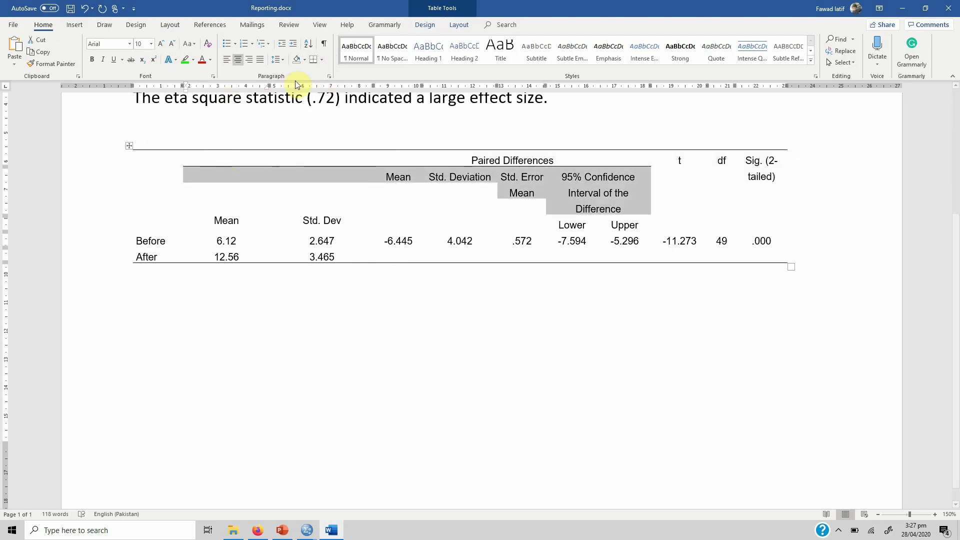
click(311, 64)
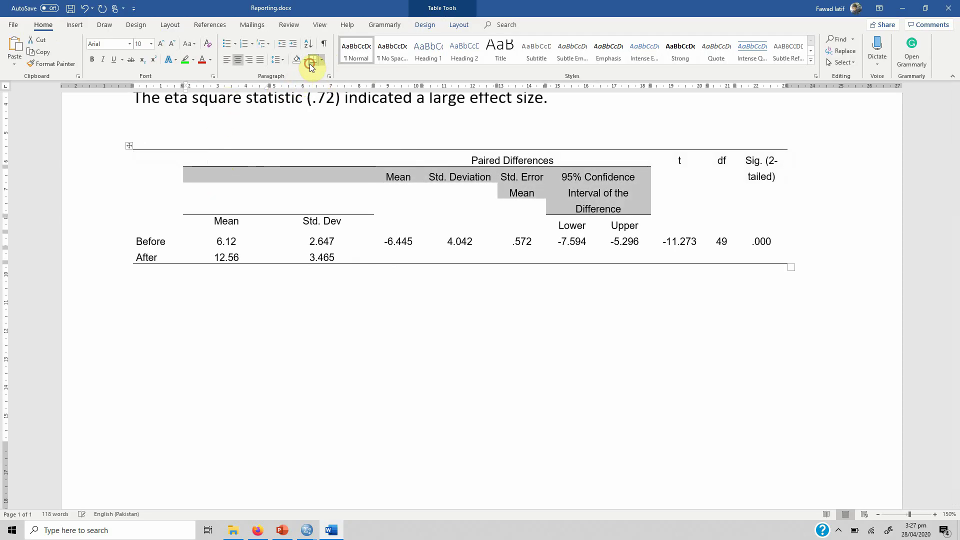
click(531, 356)
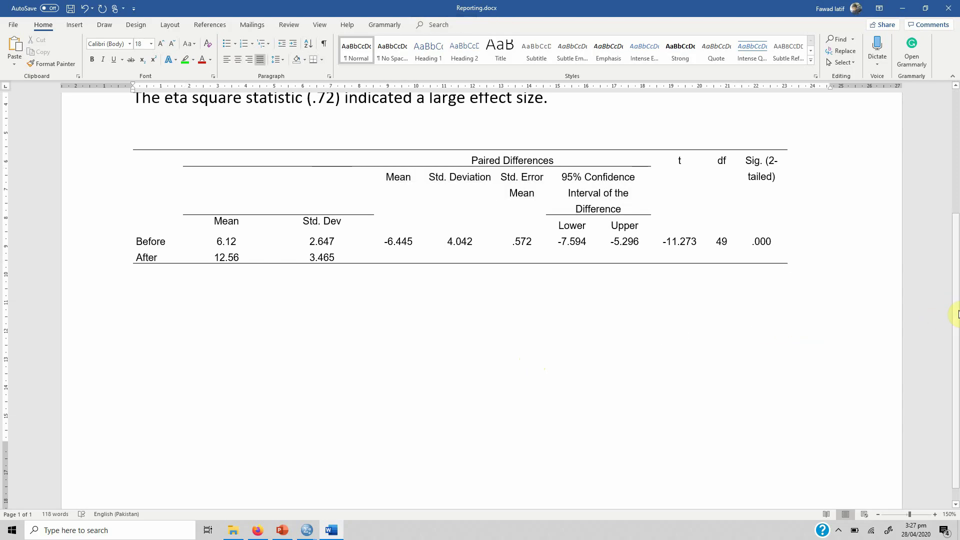
drag(956, 314, 956, 202)
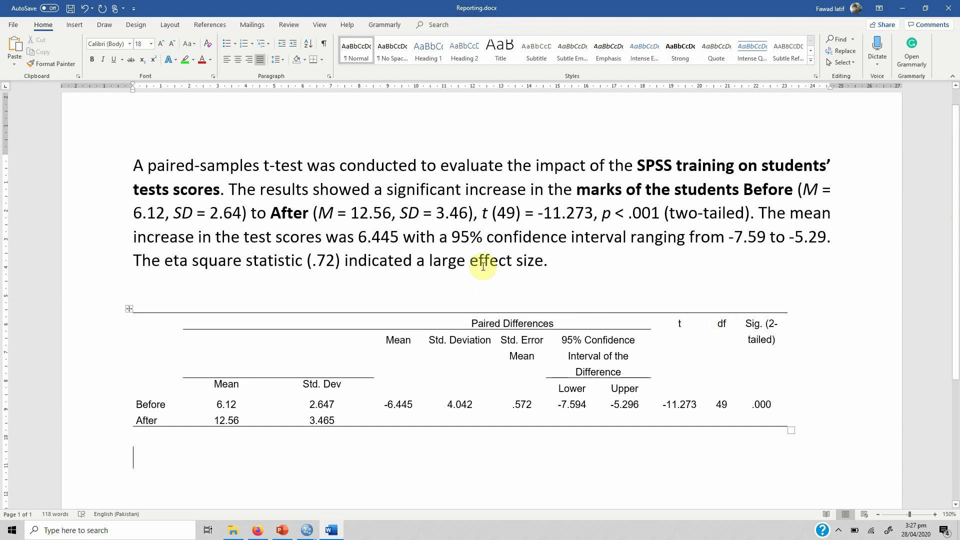
click(344, 231)
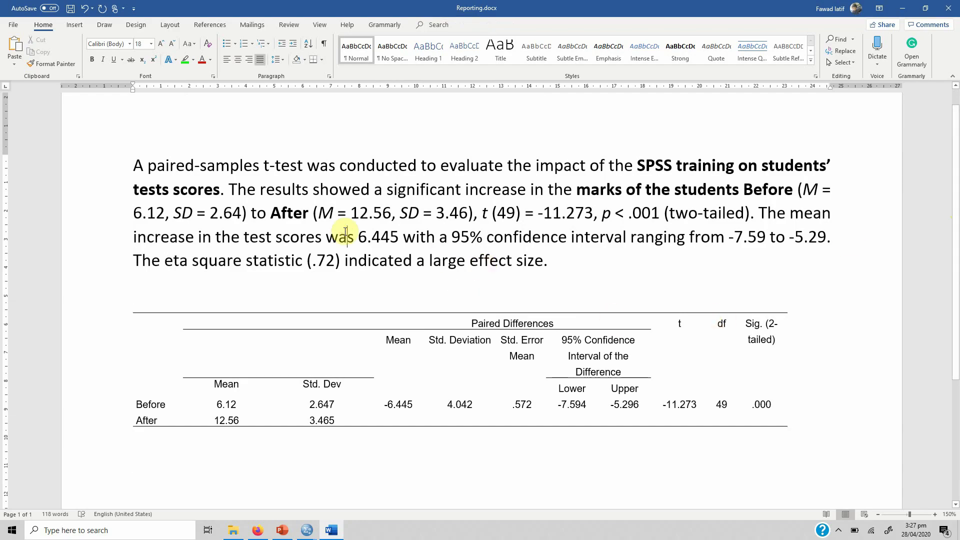